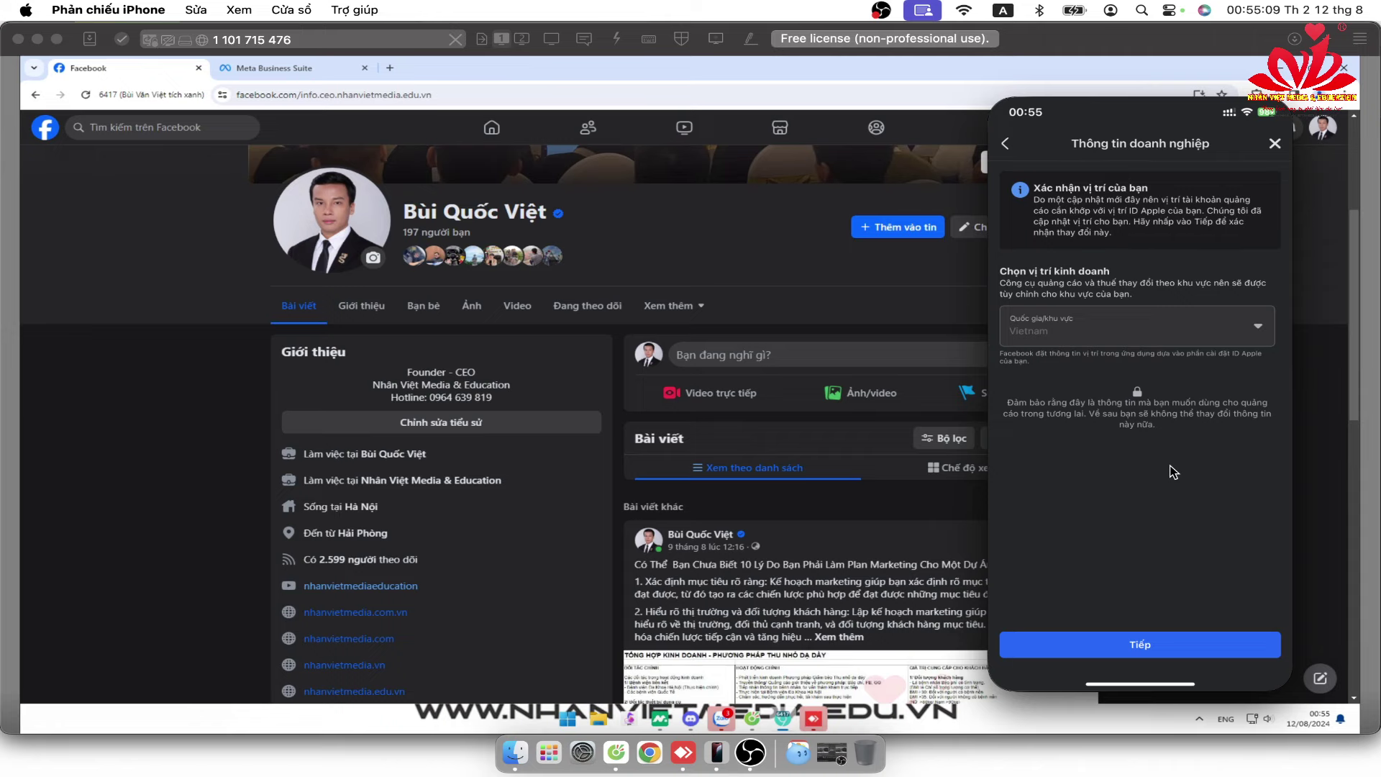
Switch to the Meta Business Suite ad accounts page and select the ad account Long 1607.
click(320, 79)
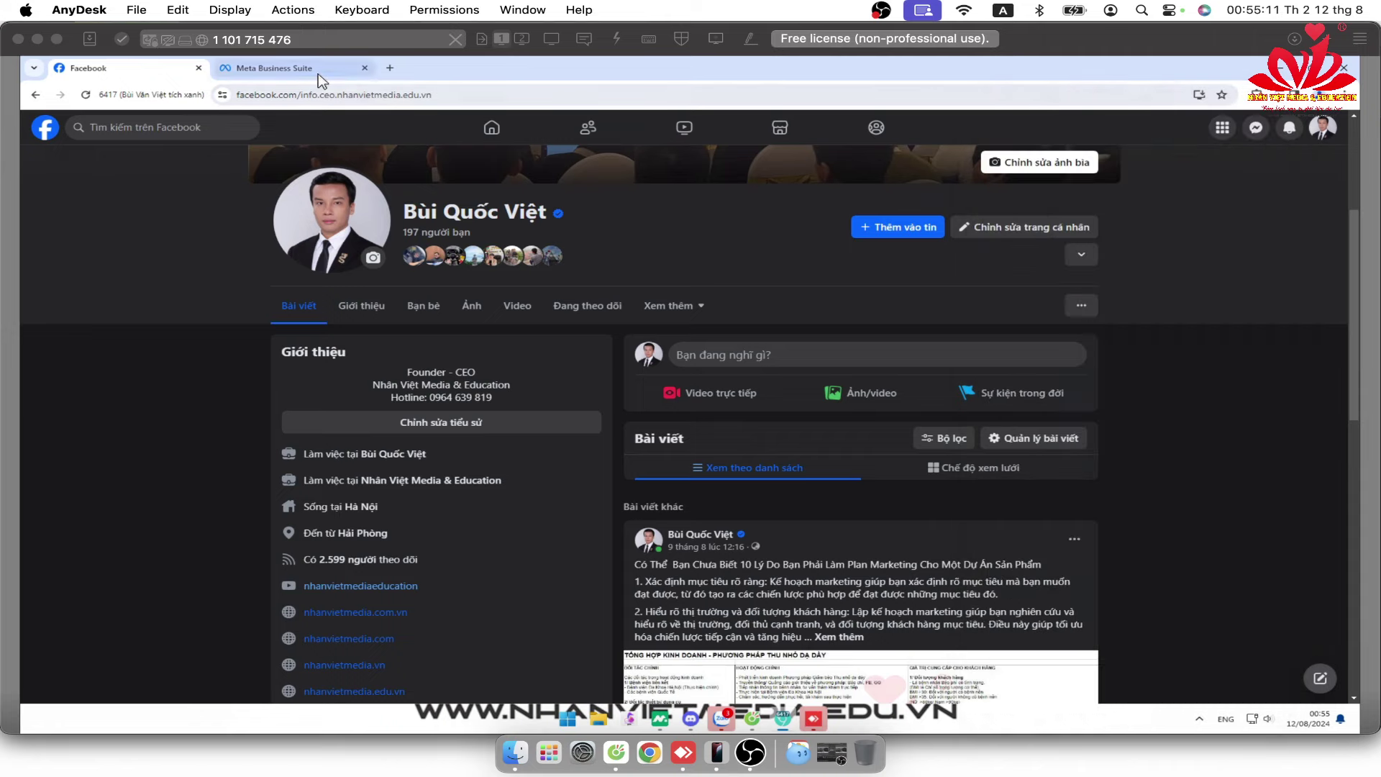
click(323, 72)
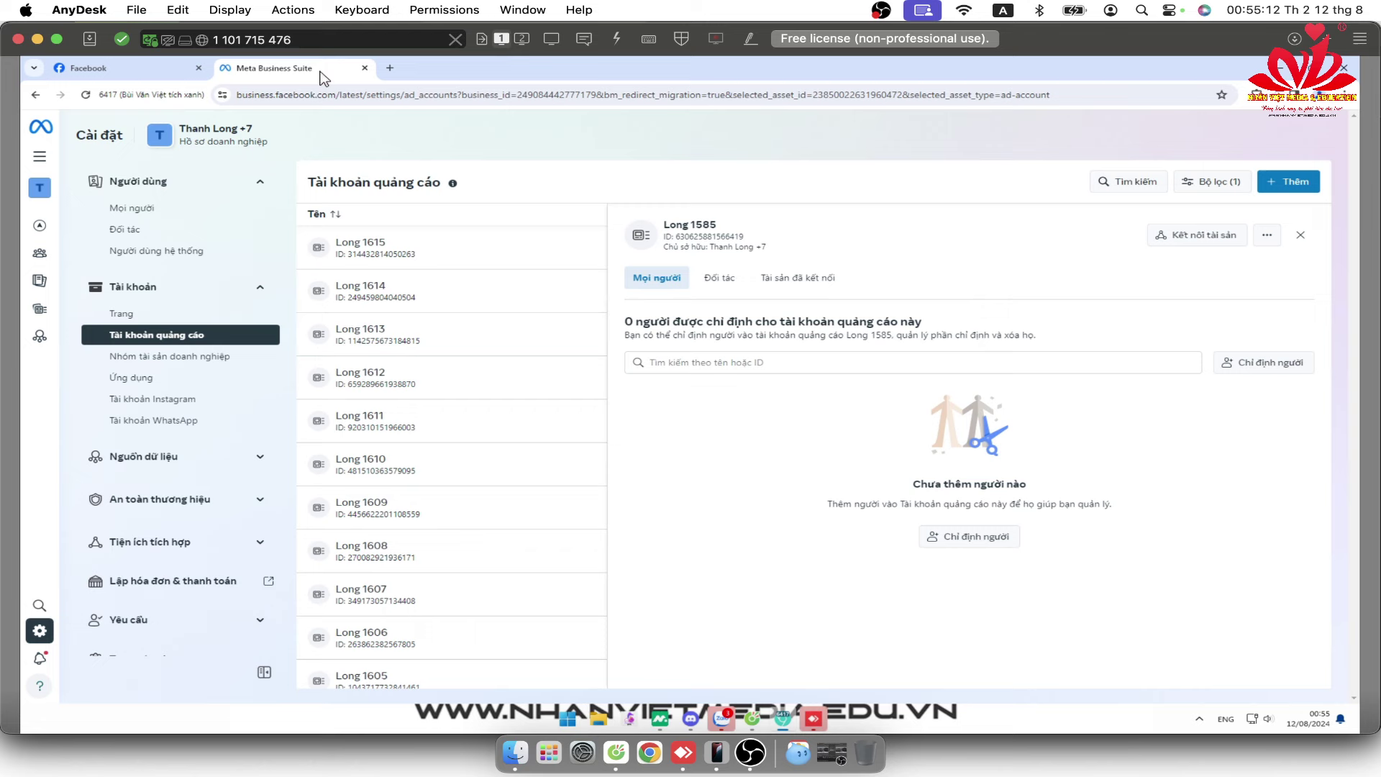
scroll(527, 374, down, 3)
click(528, 376)
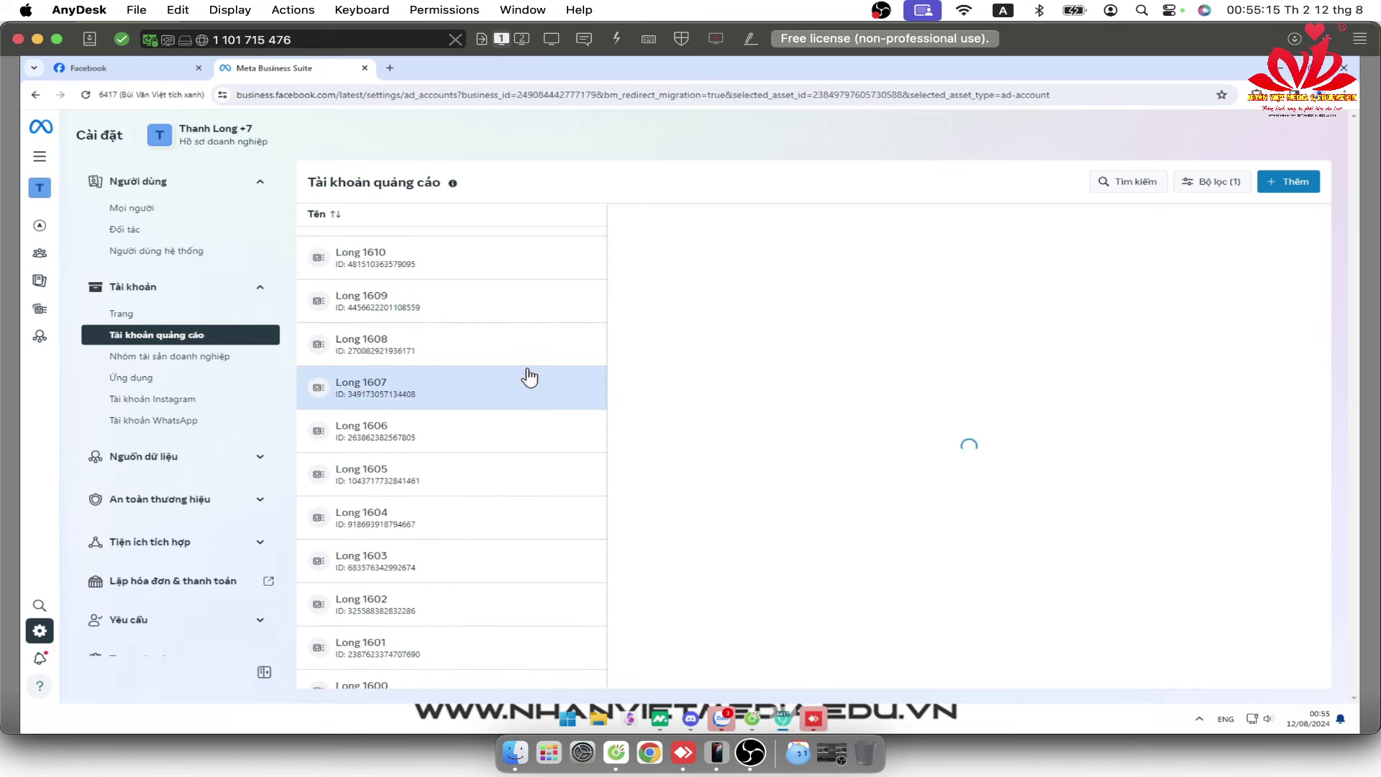
Assign Nhân Việt Media & Education to ad account Long 1607 with full control (Quản lý tài khoản quảng cáo).
click(1264, 365)
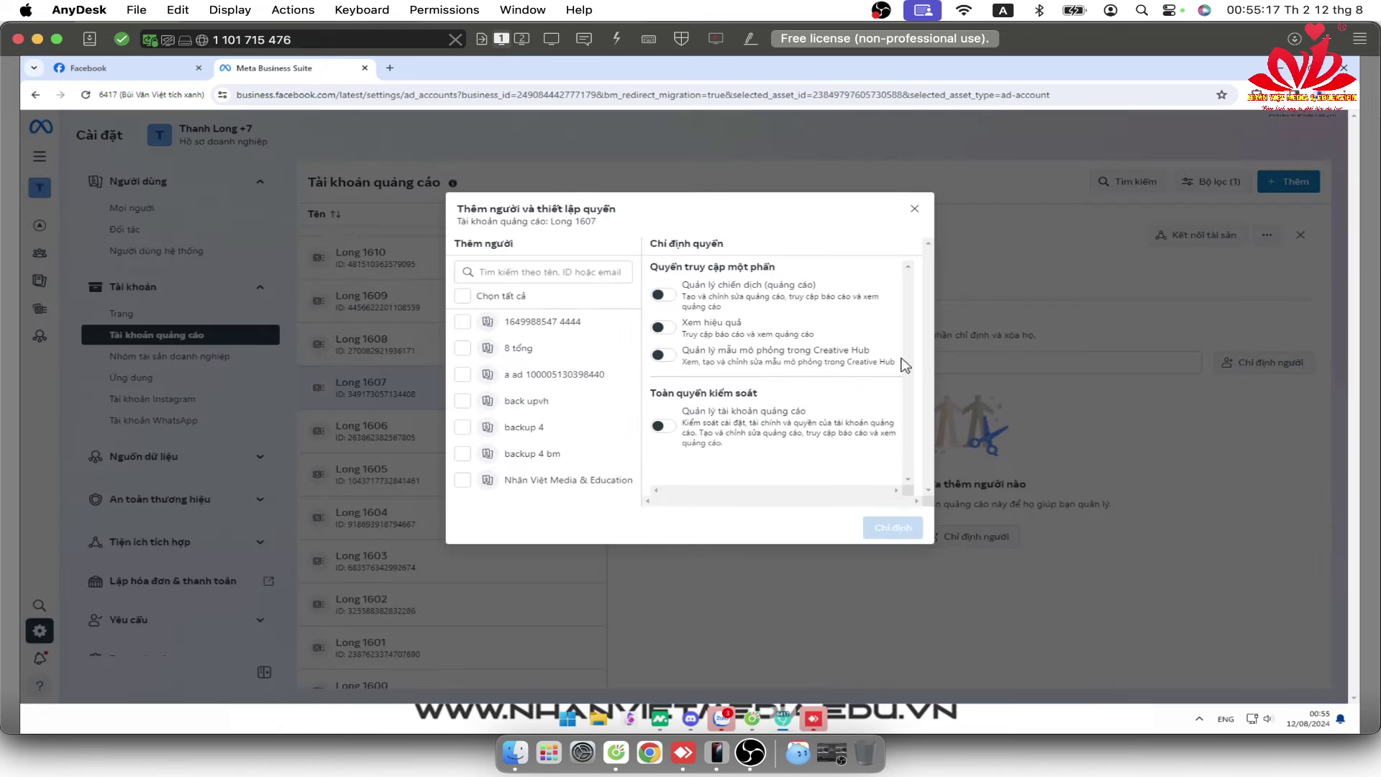
click(564, 486)
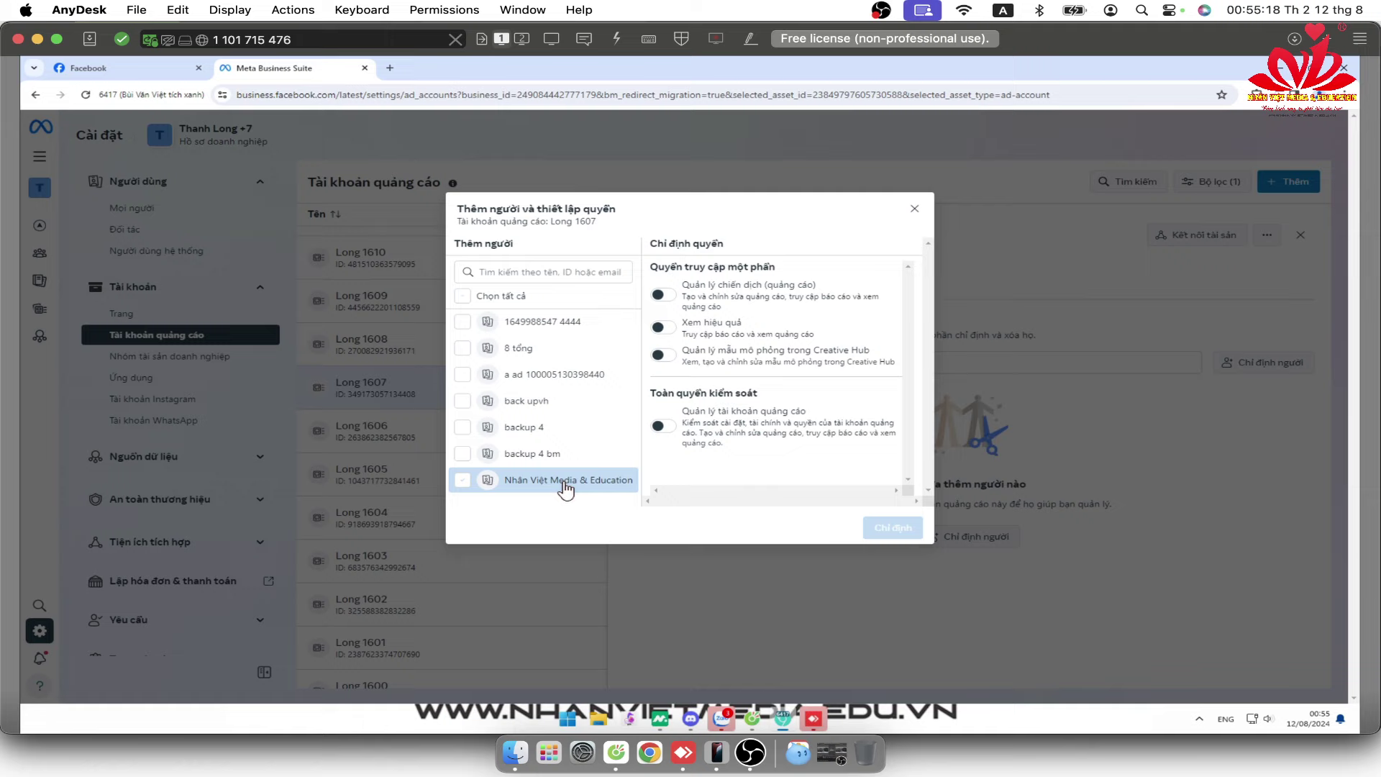
click(663, 426)
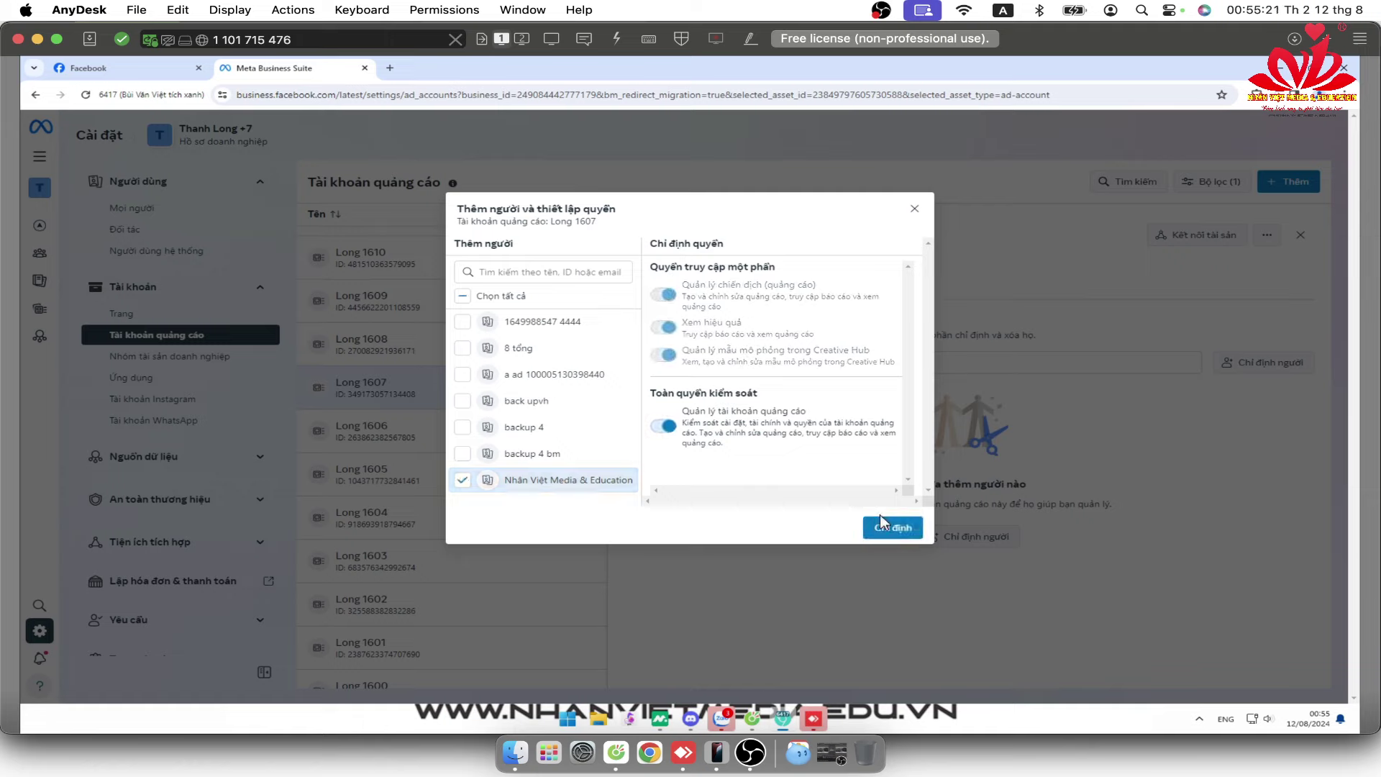
click(879, 517)
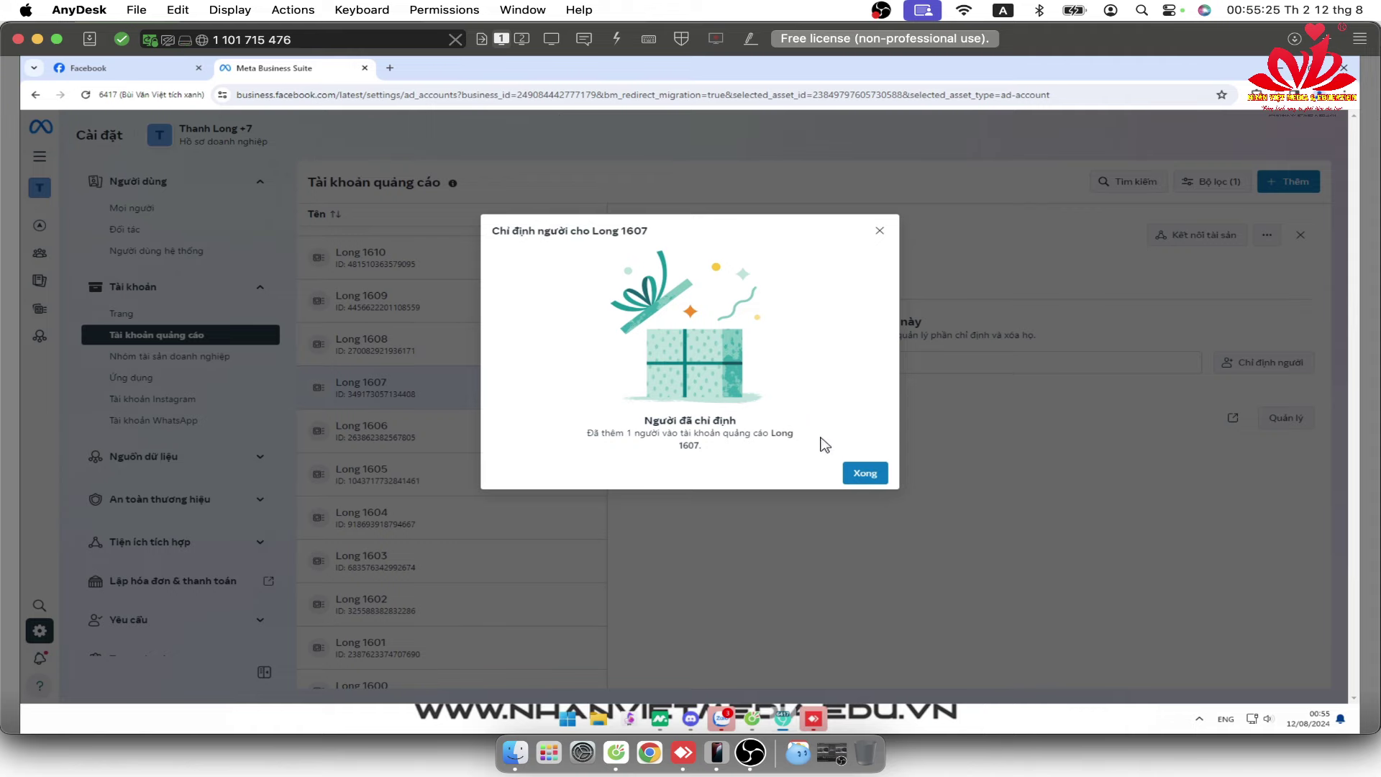
click(856, 474)
click(1298, 417)
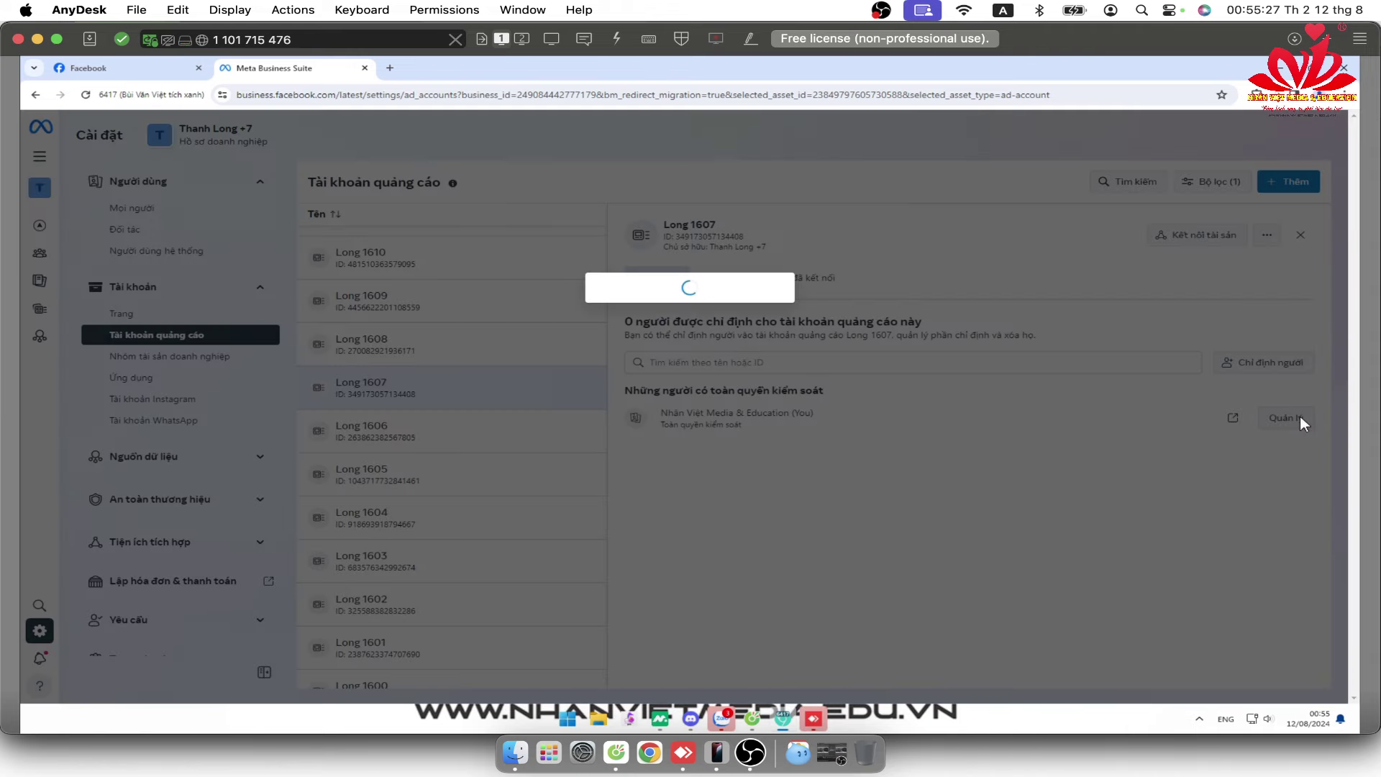
click(1004, 410)
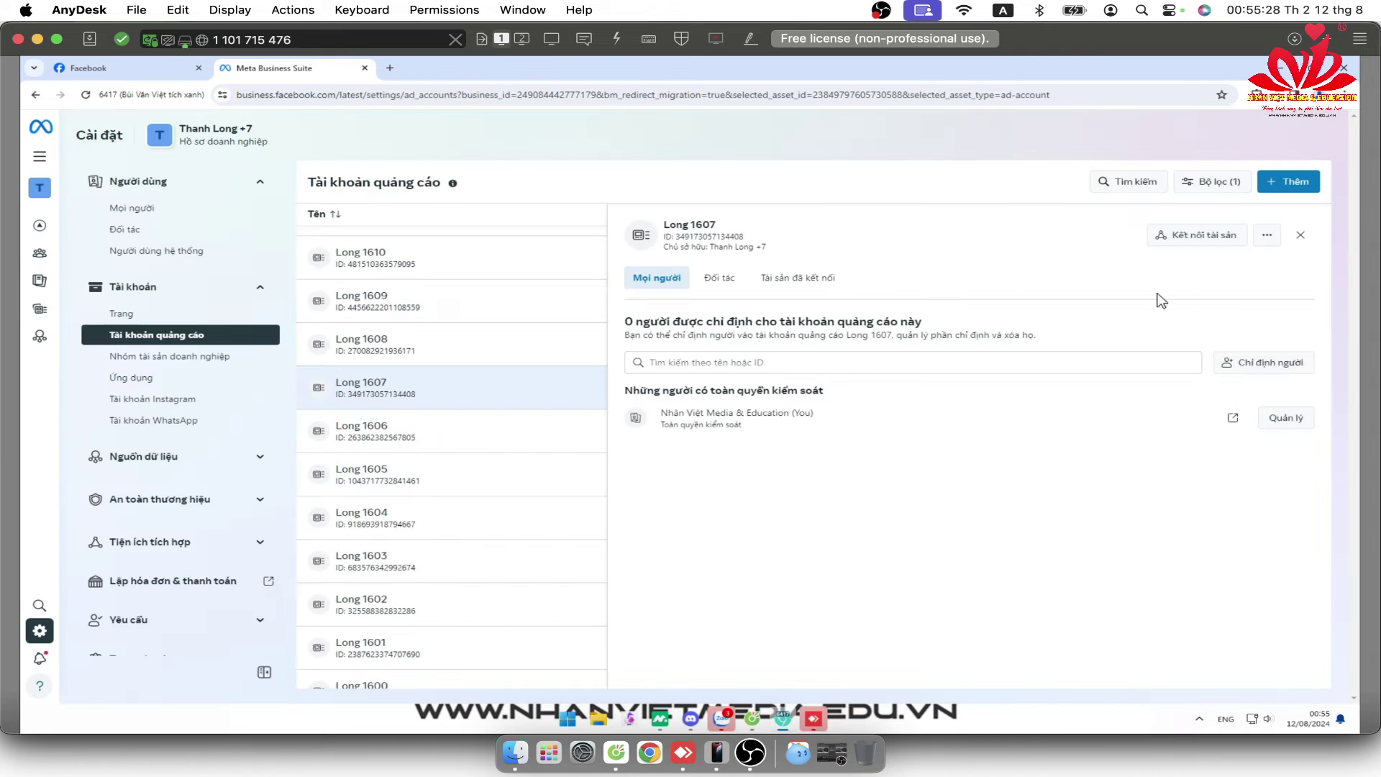
Open the billing and payment details of Long 1607 and start editing its business information.
click(1268, 238)
click(1274, 340)
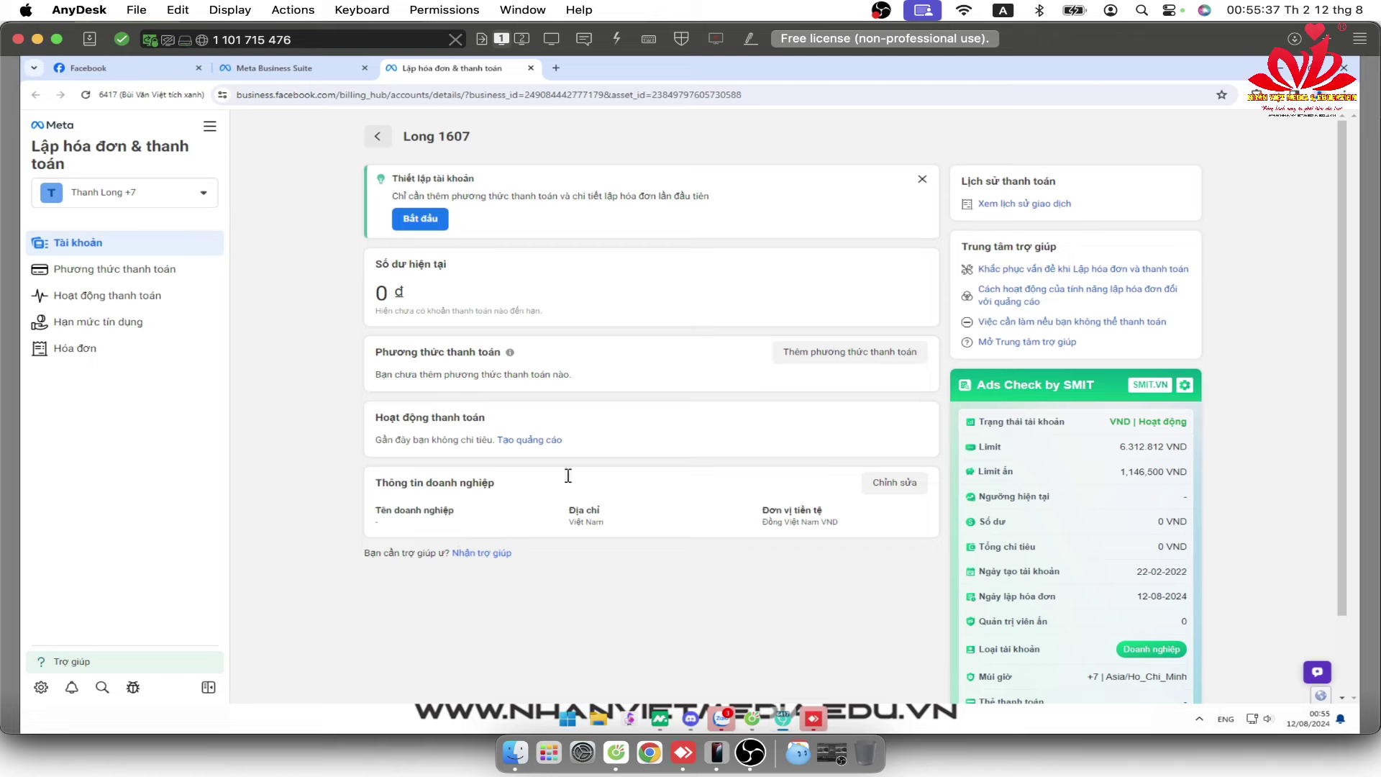
click(910, 484)
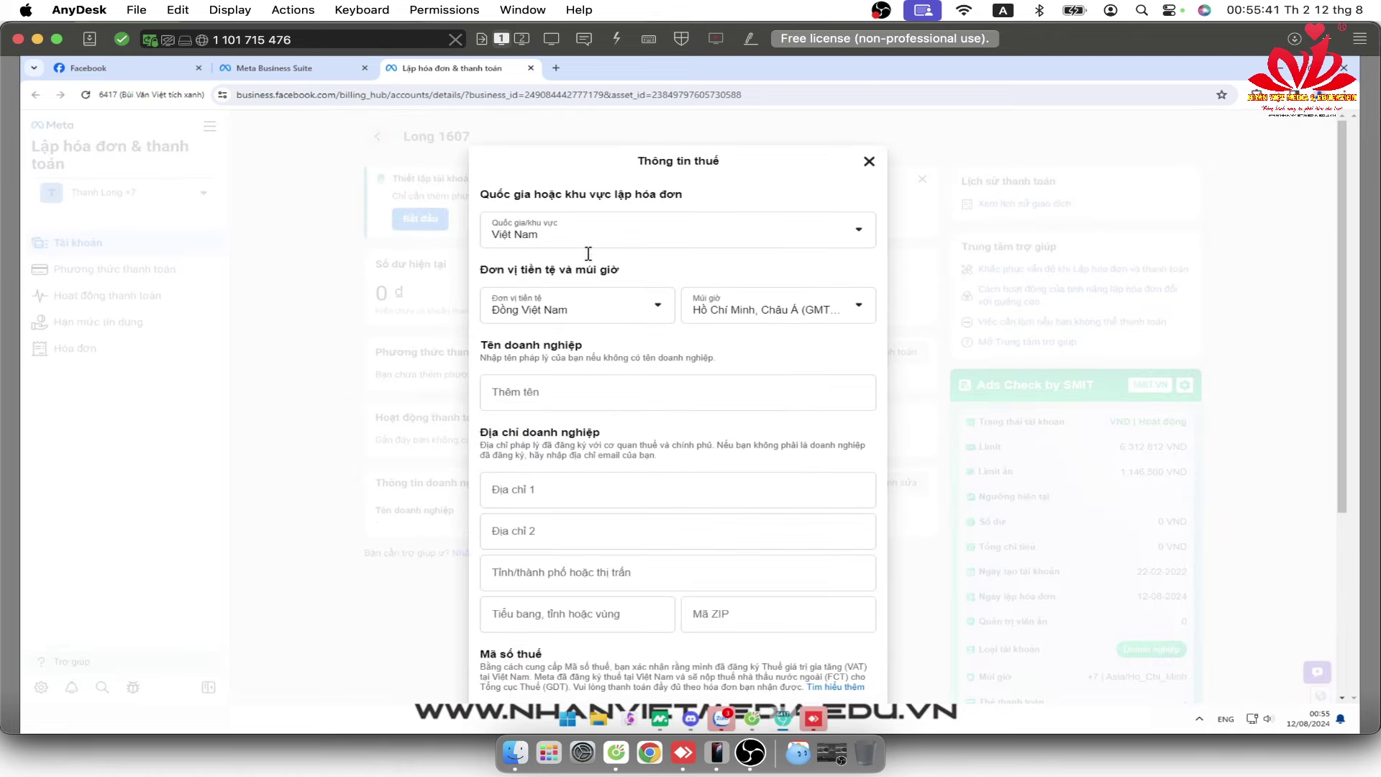
Set the currency to Đô la Mỹ and the billing country to Philippines.
click(607, 317)
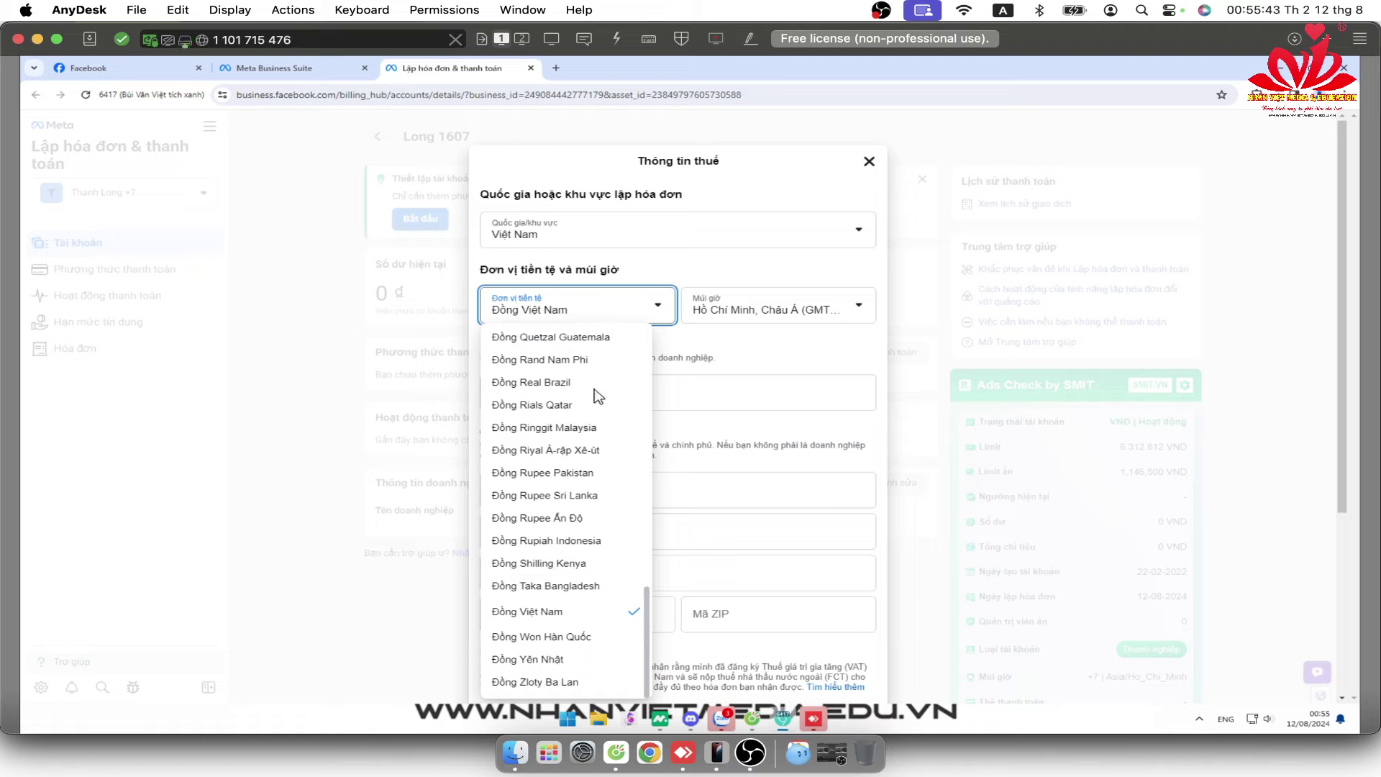
scroll(546, 611, up, 10)
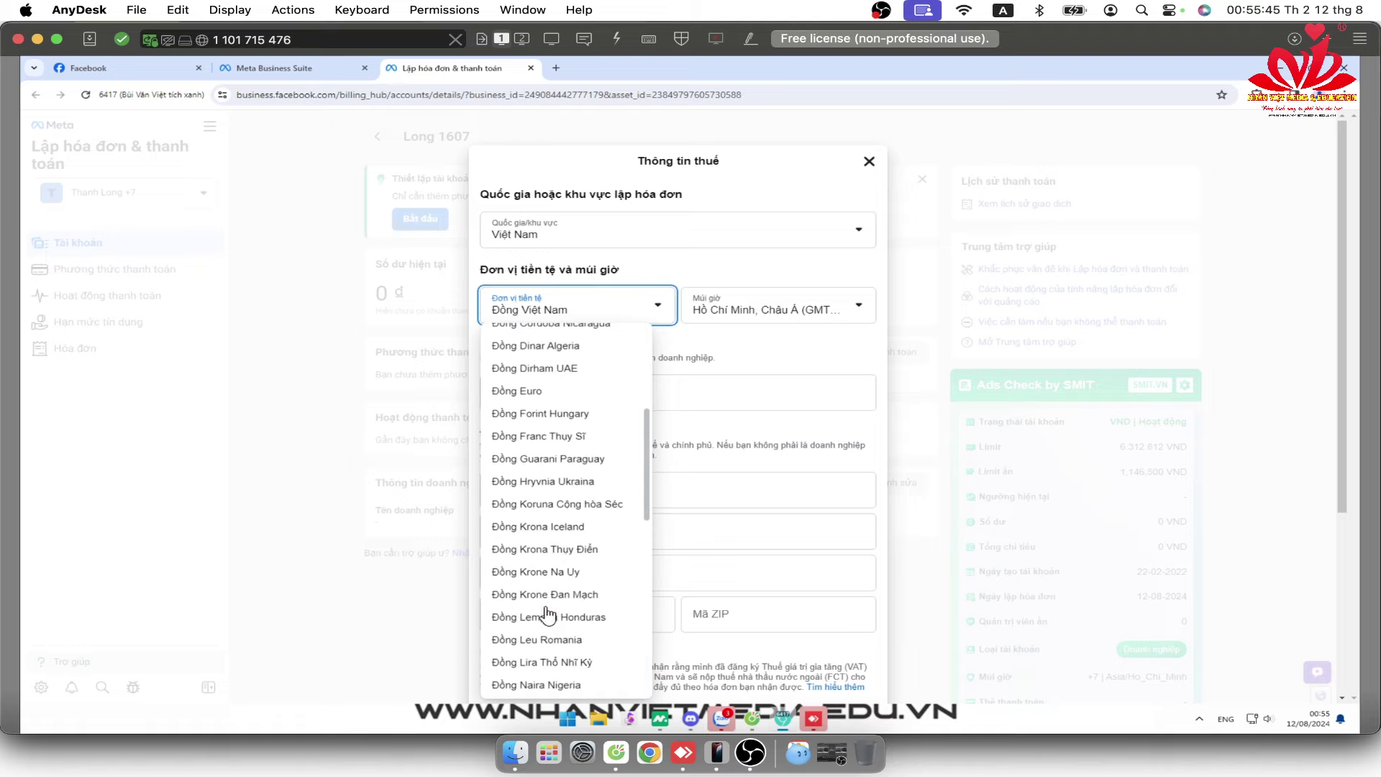
click(564, 339)
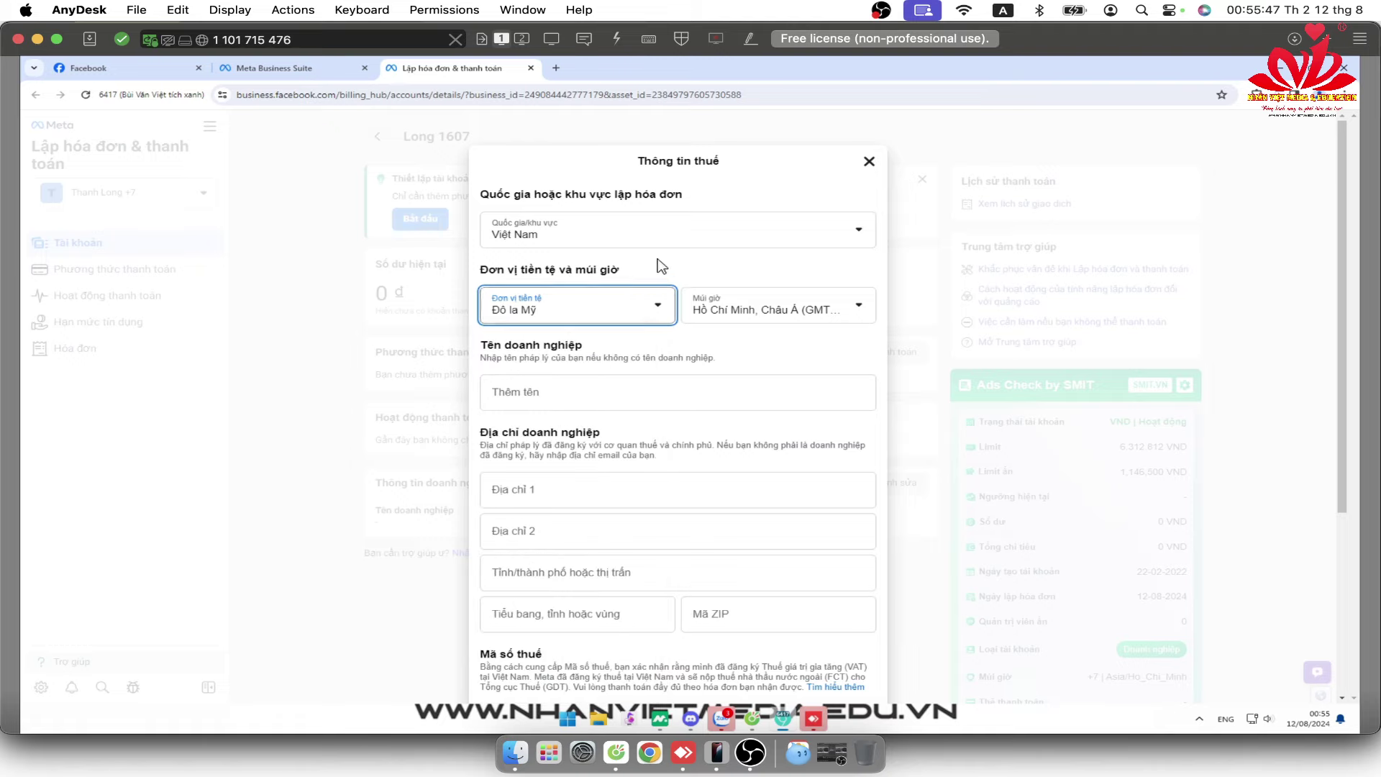
click(696, 236)
scroll(662, 468, up, 10)
click(546, 432)
Set the time zone to Inuvik, Mỹ (GMT-06:00) and try to save the business information.
click(778, 302)
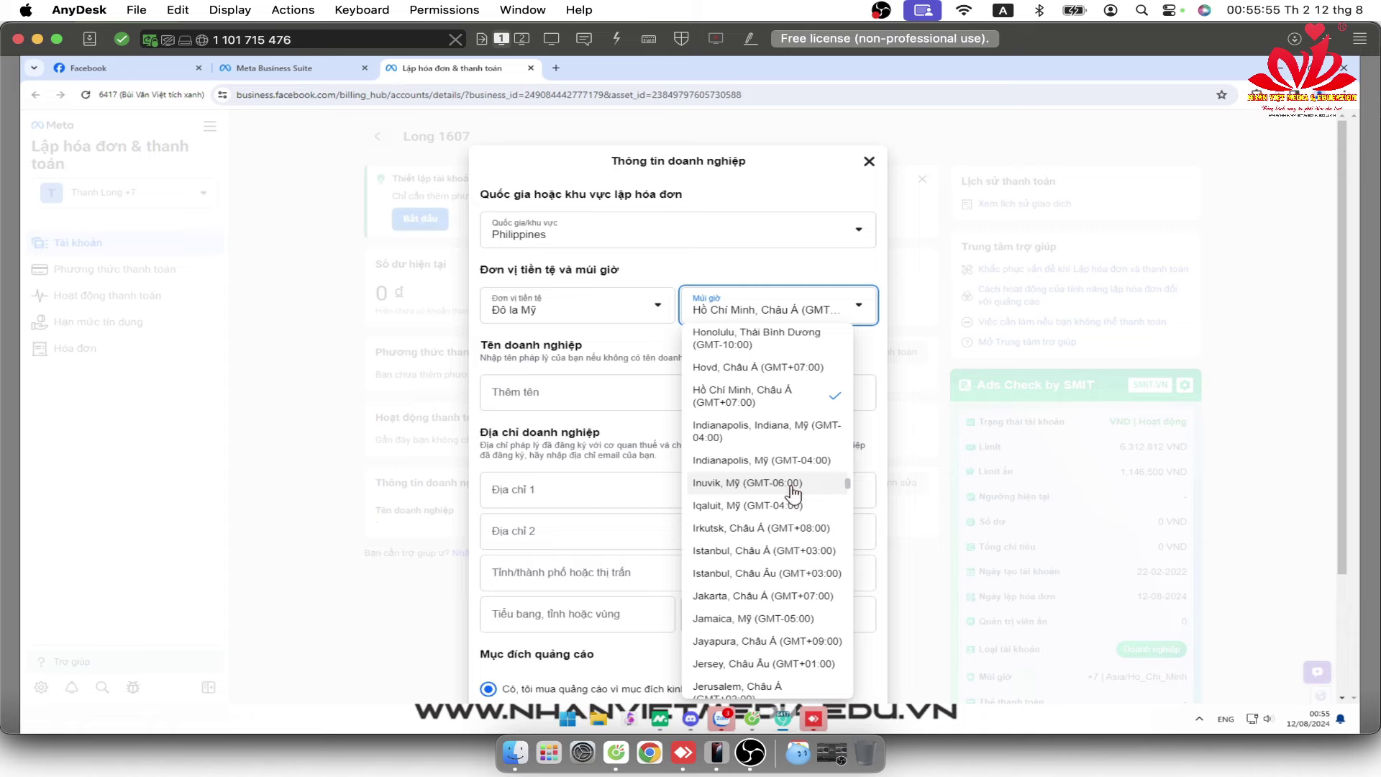
click(789, 484)
scroll(719, 374, down, 2)
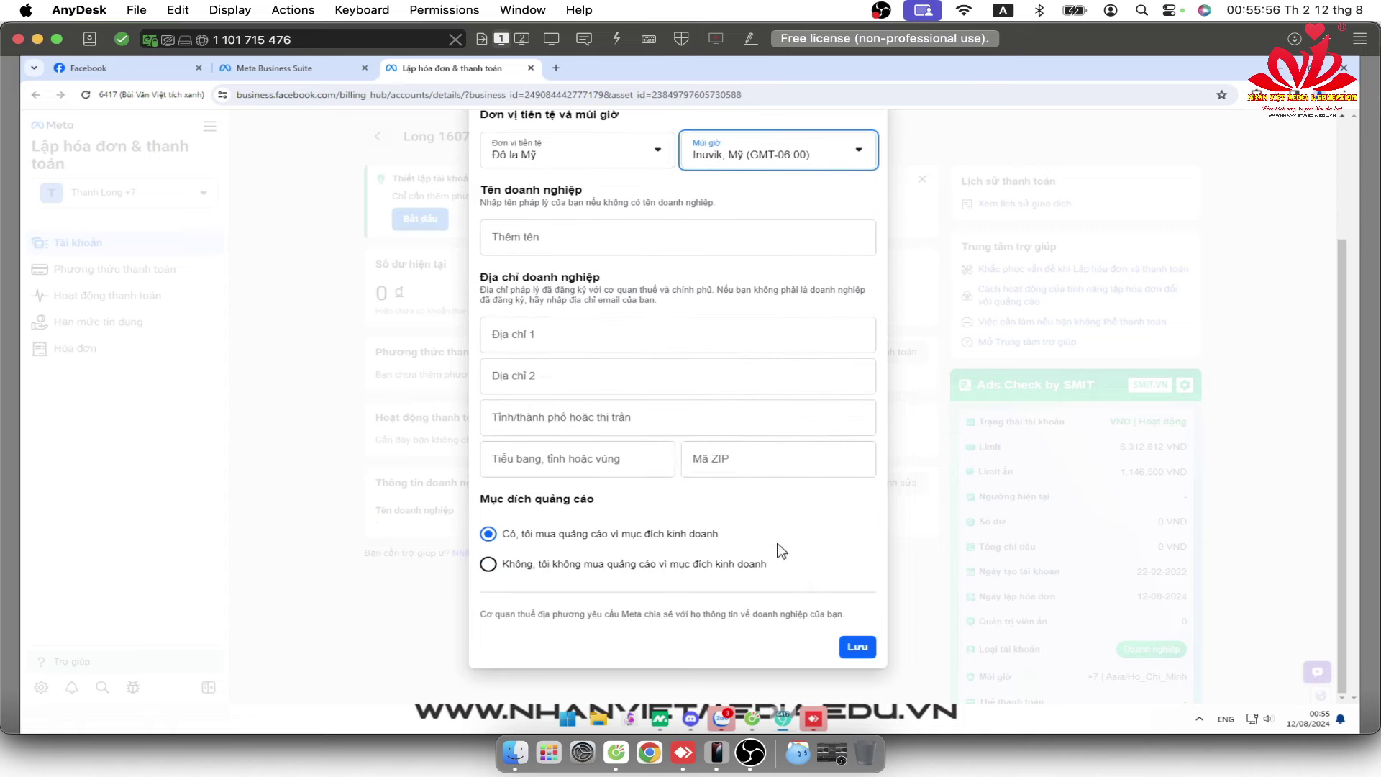
right_click(849, 649)
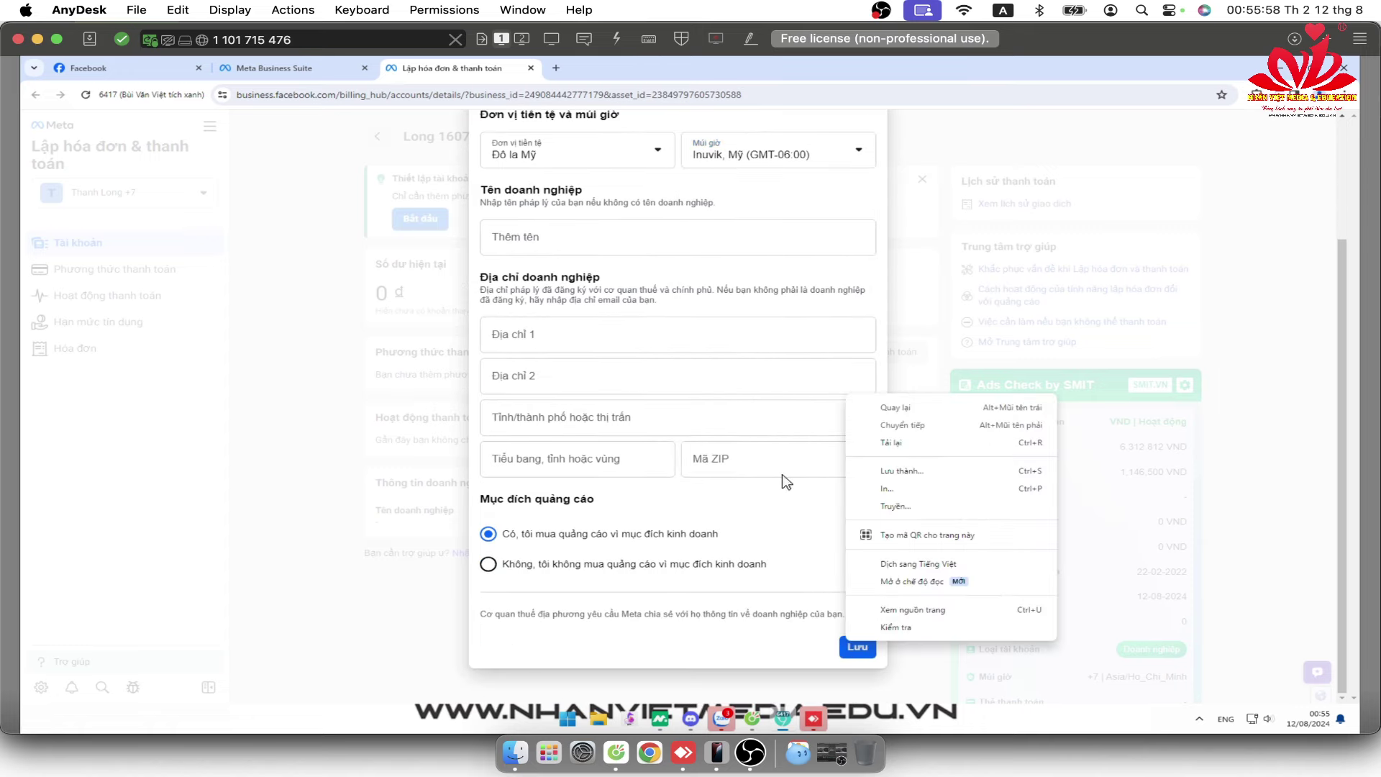
click(837, 643)
click(842, 649)
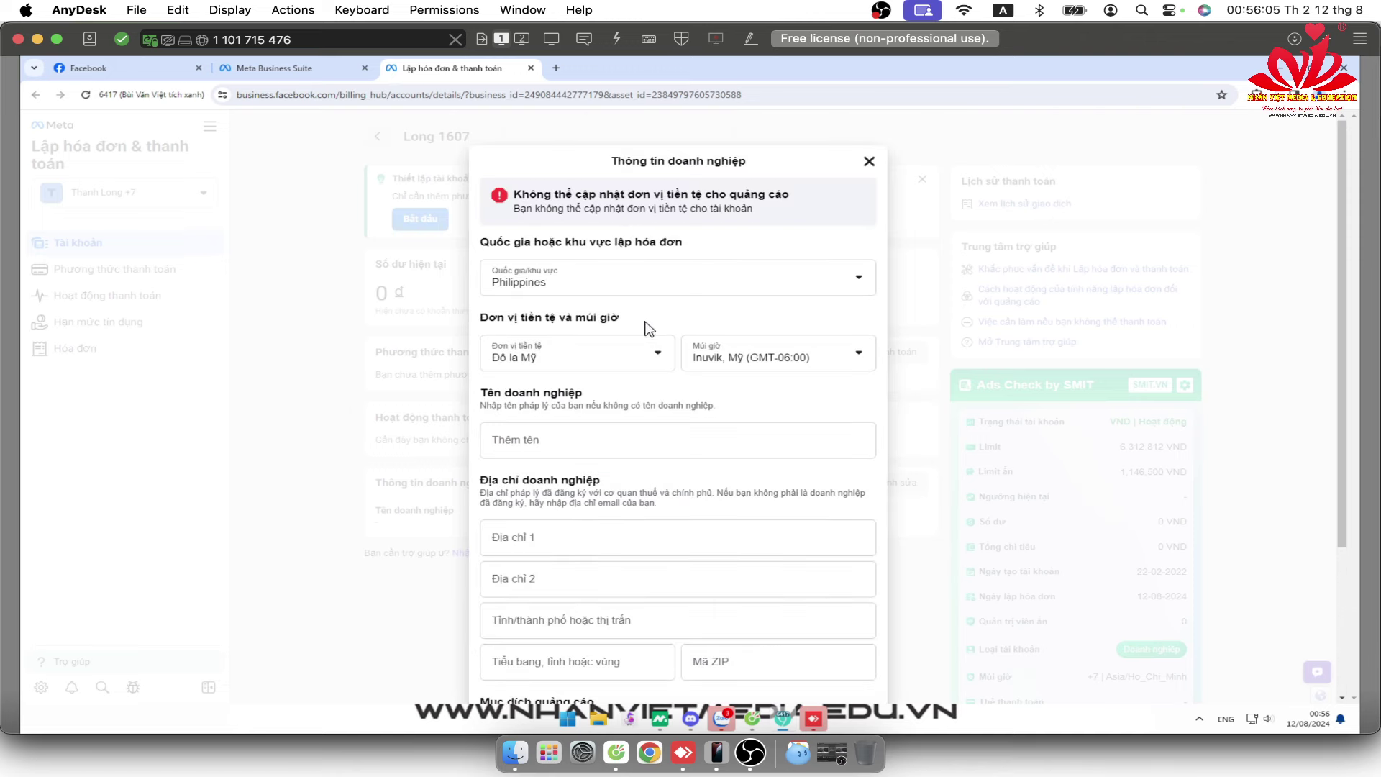
Change the ad account currency to Đồng Việt Nam in the business information form.
click(654, 356)
scroll(586, 420, down, 5)
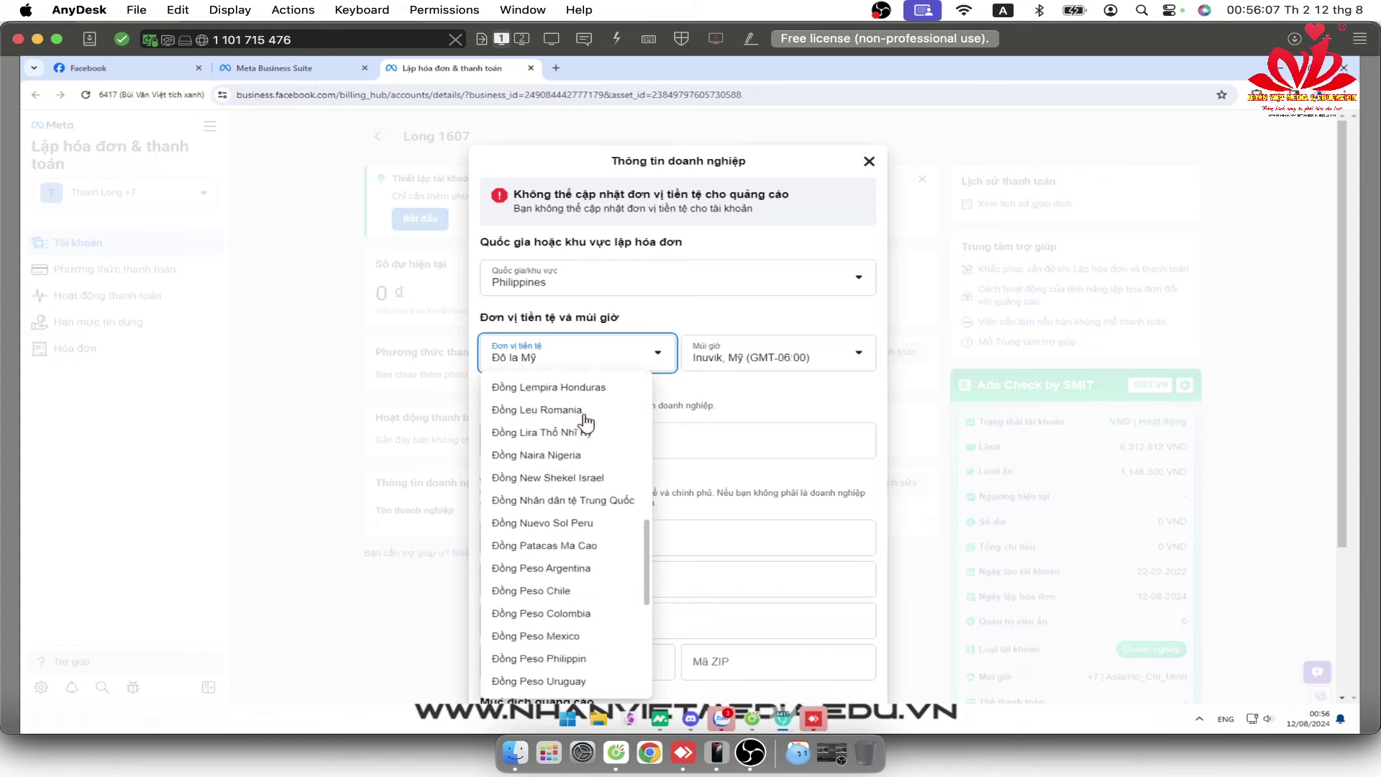
scroll(586, 421, down, 5)
click(572, 618)
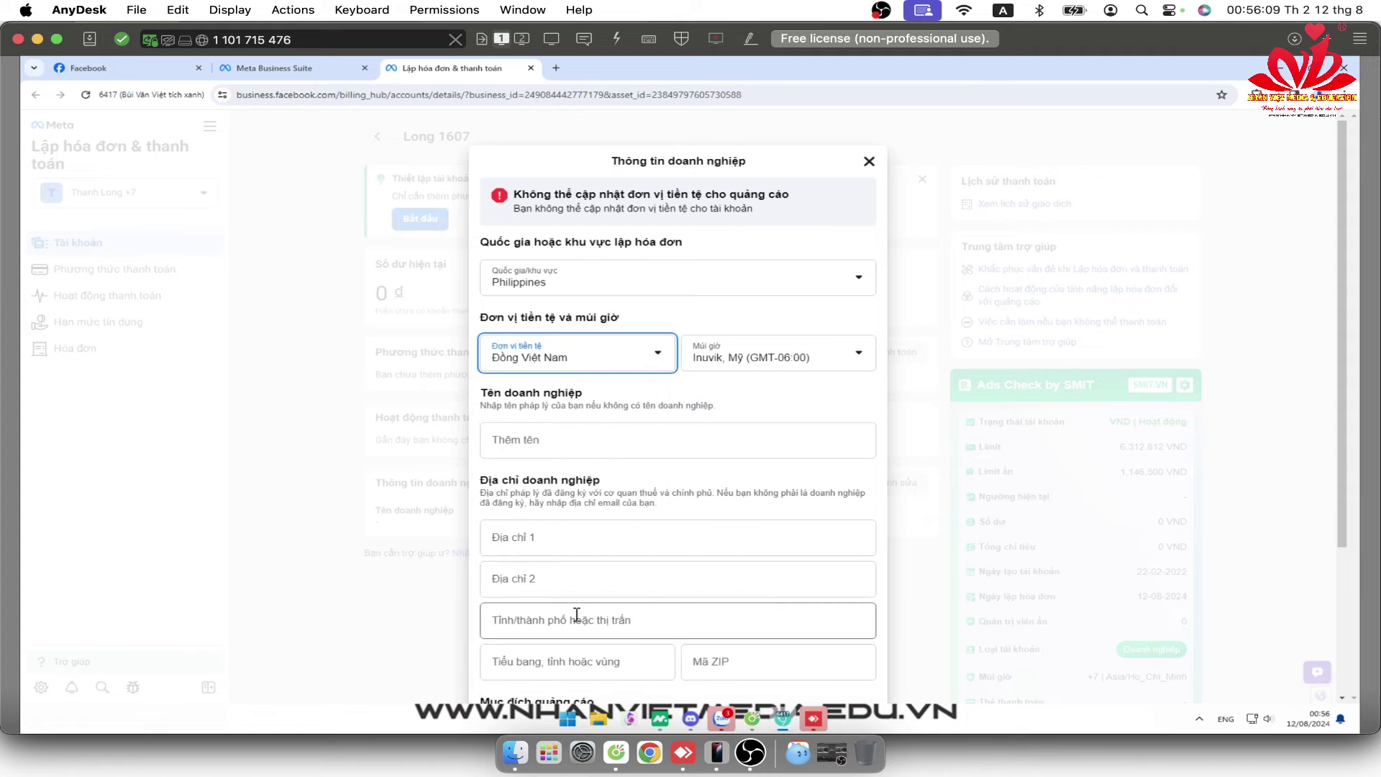
Set the time zone to Phoenix, Mỹ (GMT-07:00) and try to save the business information again.
click(800, 368)
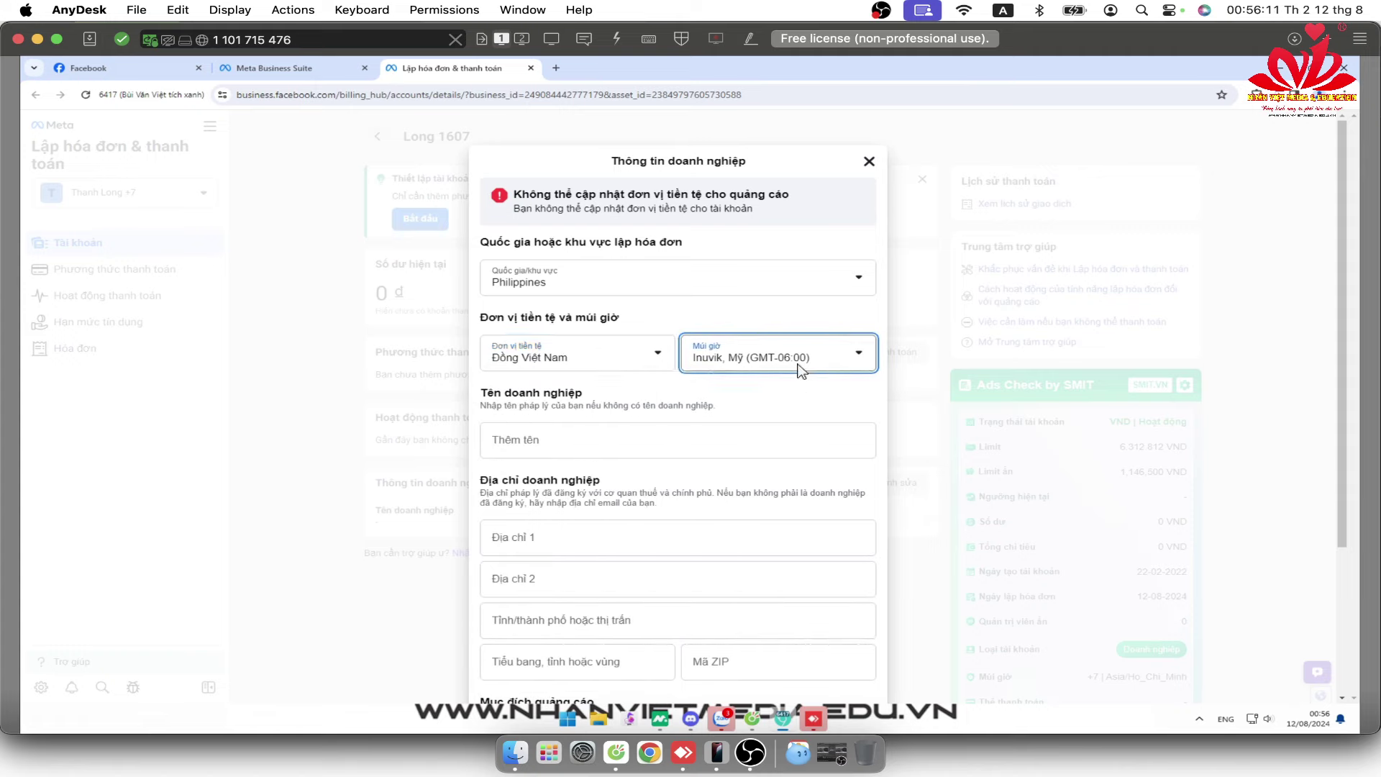
scroll(783, 530, down, 3)
scroll(784, 532, down, 15)
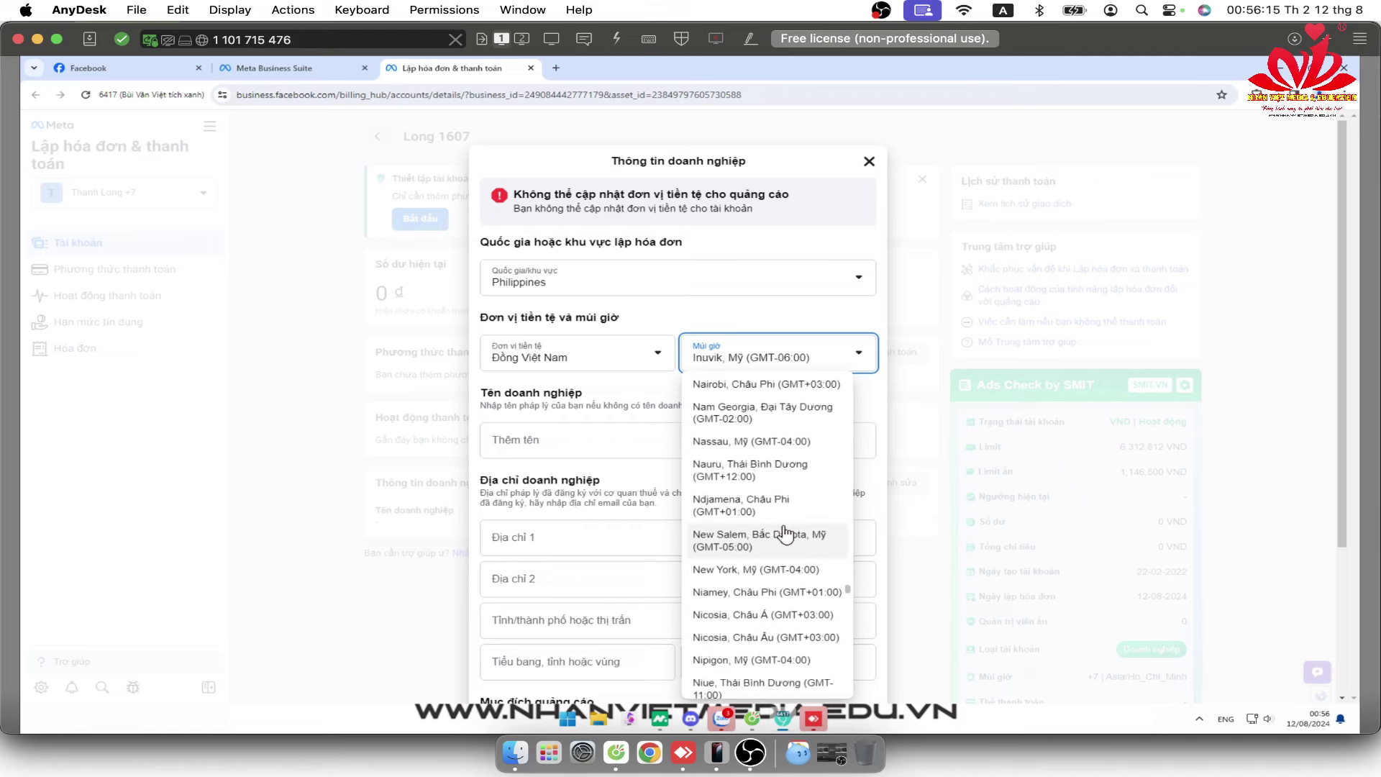
scroll(784, 534, down, 10)
scroll(784, 533, down, 5)
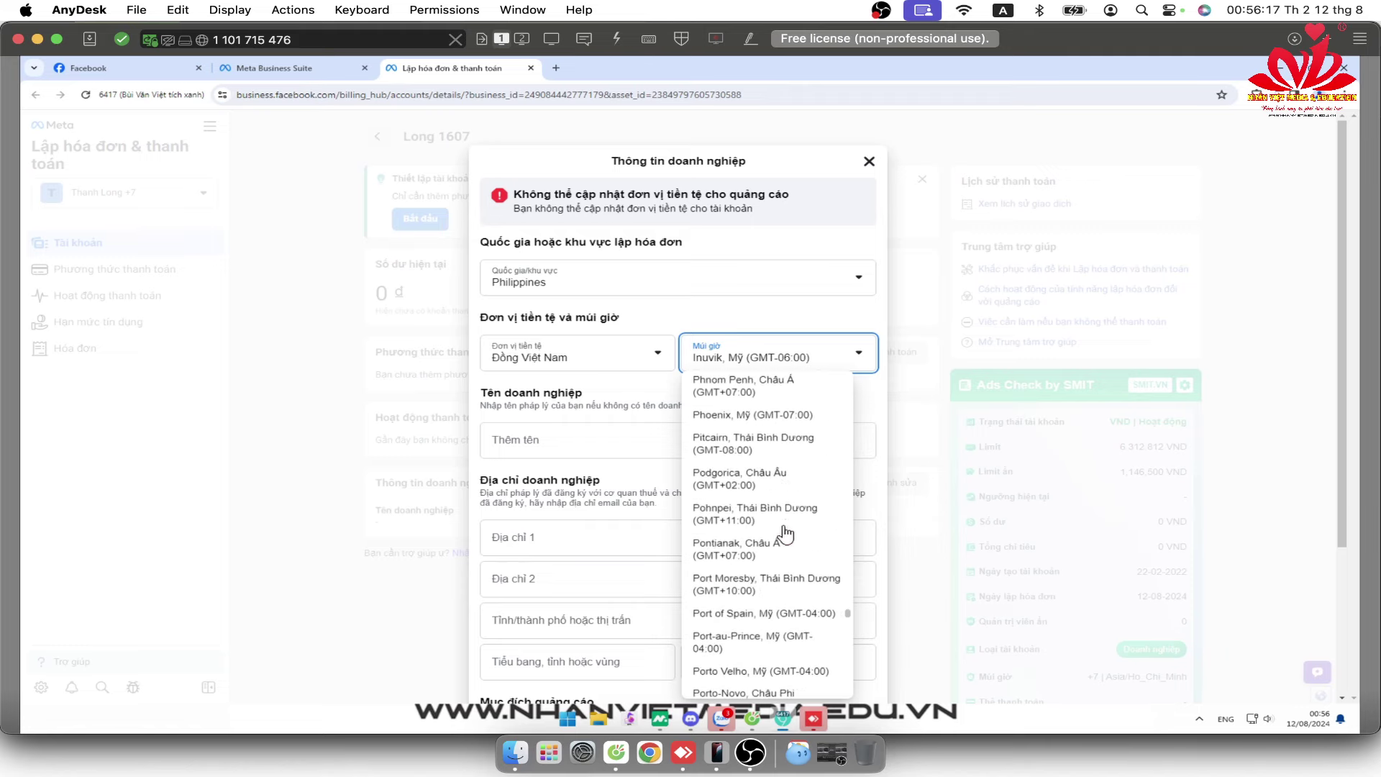
click(801, 420)
scroll(802, 425, down, 5)
click(858, 645)
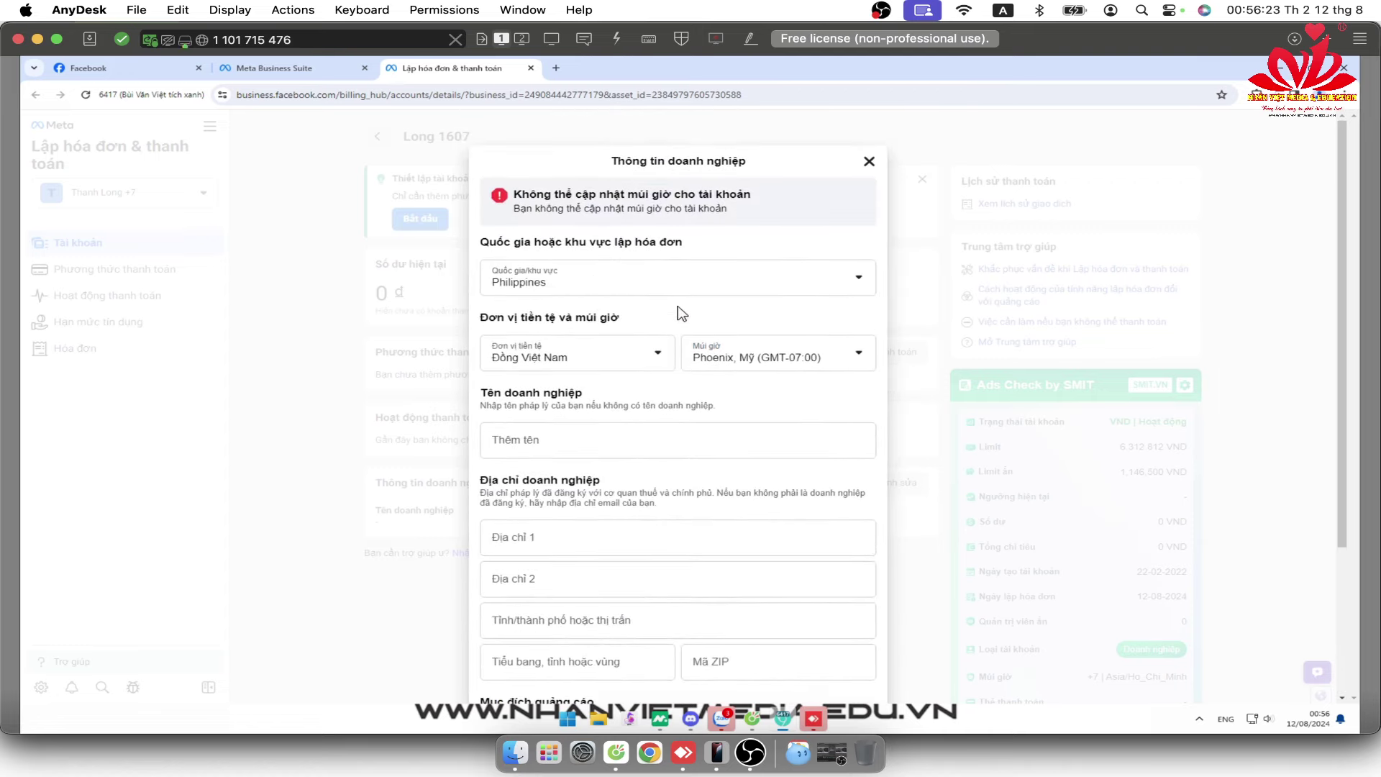
click(750, 361)
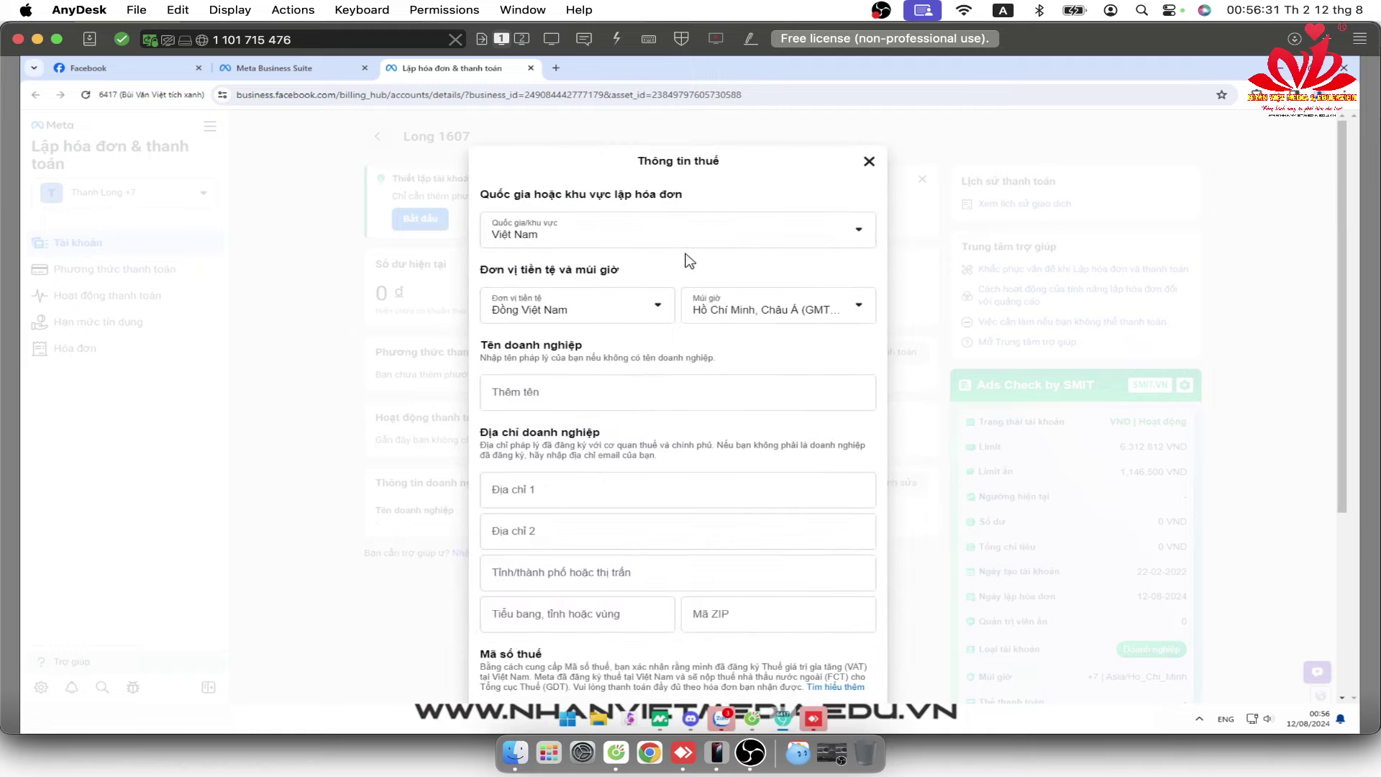
Set only the billing country to Philippines, save the business information, and reload the billing page.
click(693, 245)
text(phil)
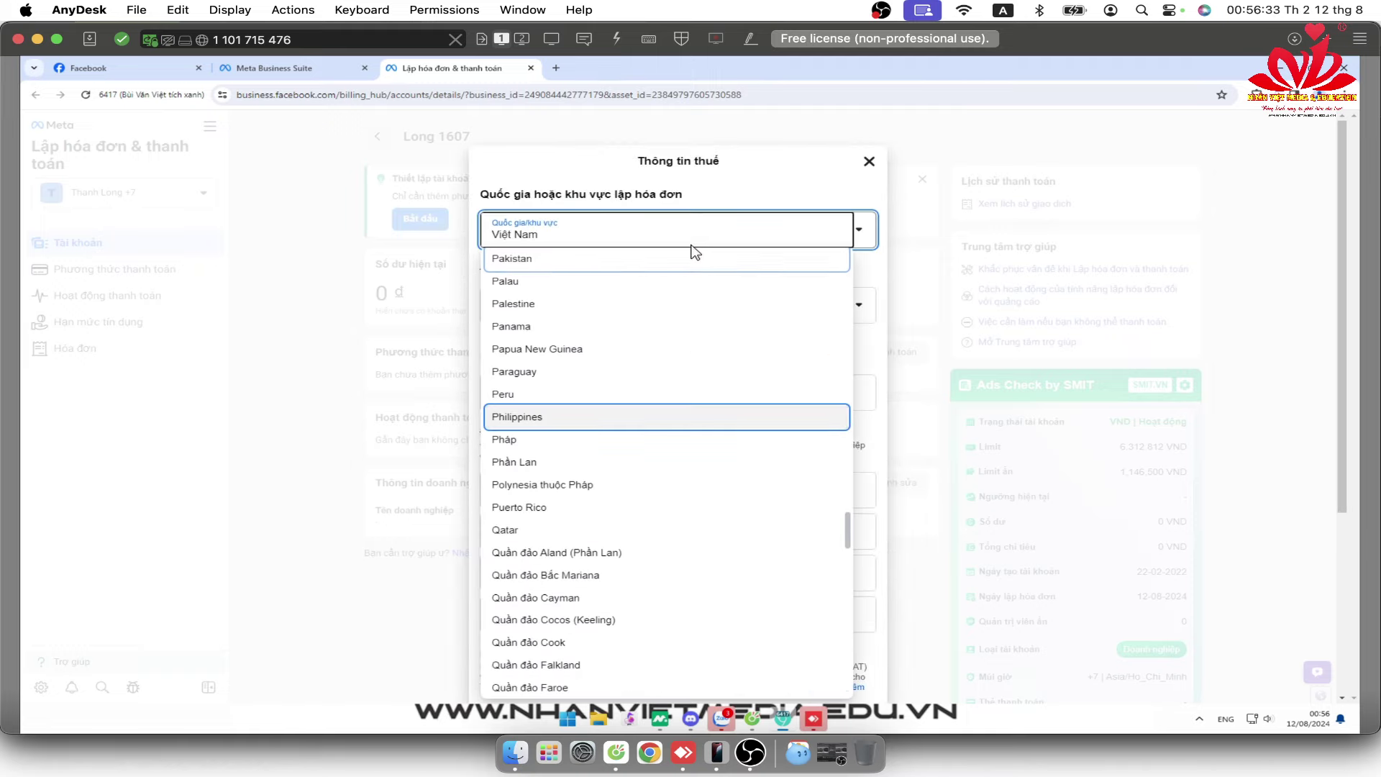
click(627, 427)
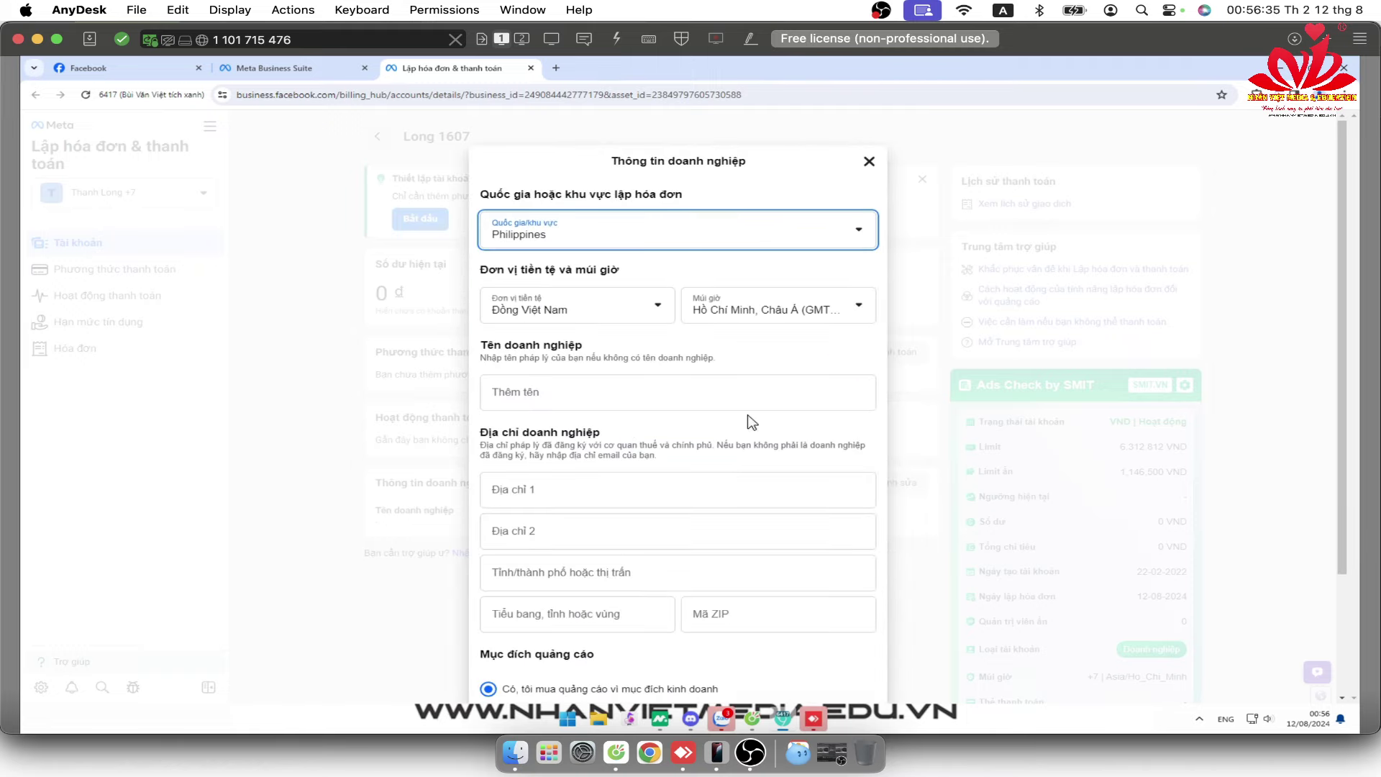
scroll(749, 422, down, 4)
click(871, 652)
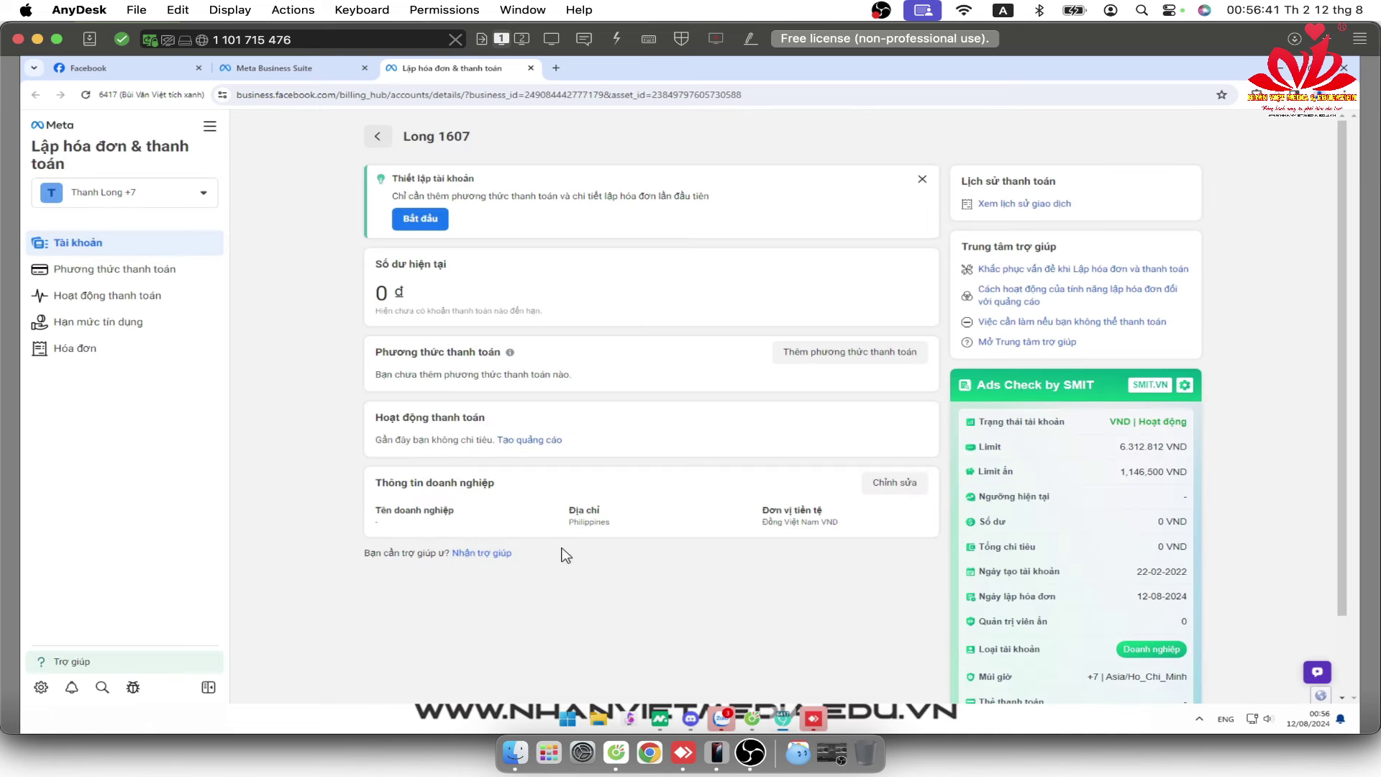
click(86, 94)
Return to the ad accounts list in Meta Business Suite and select the ad account Long 1578.
click(304, 72)
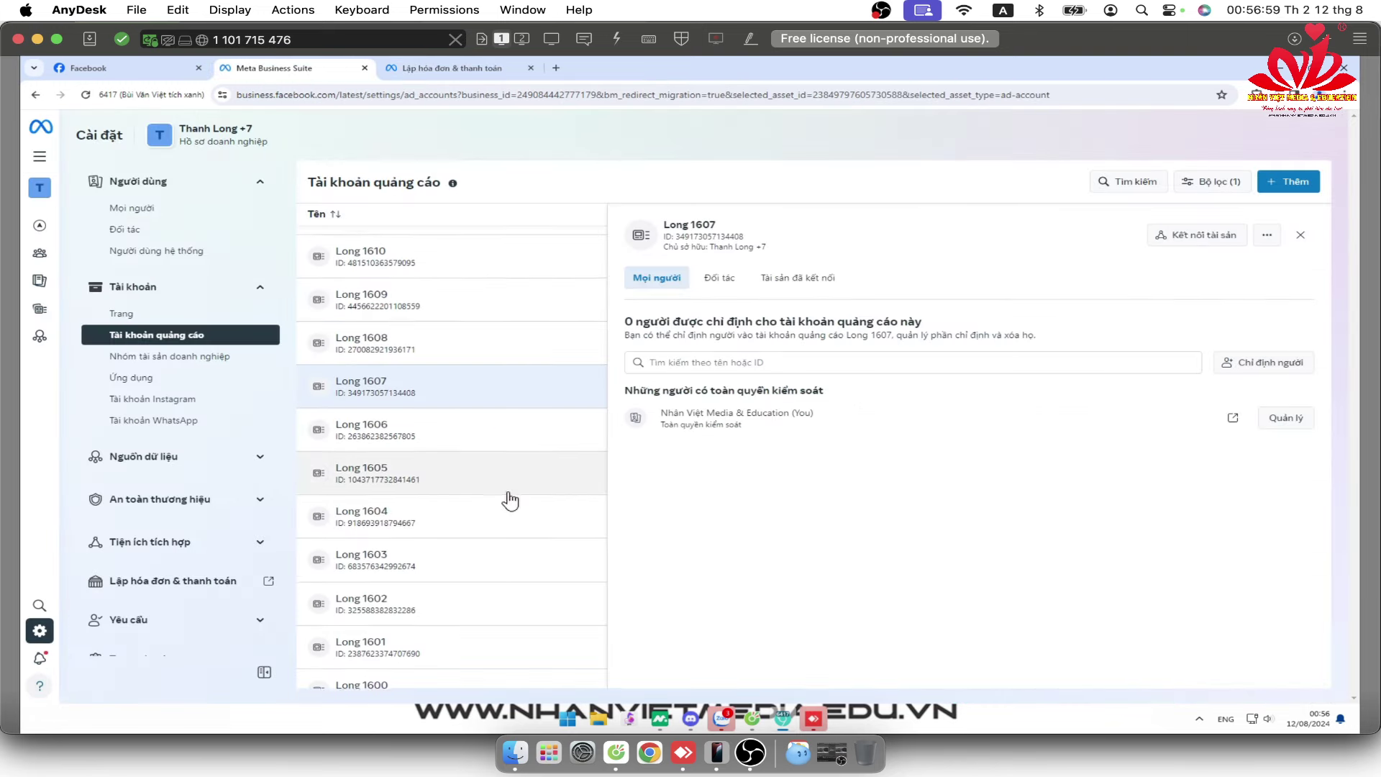
scroll(510, 501, down, 5)
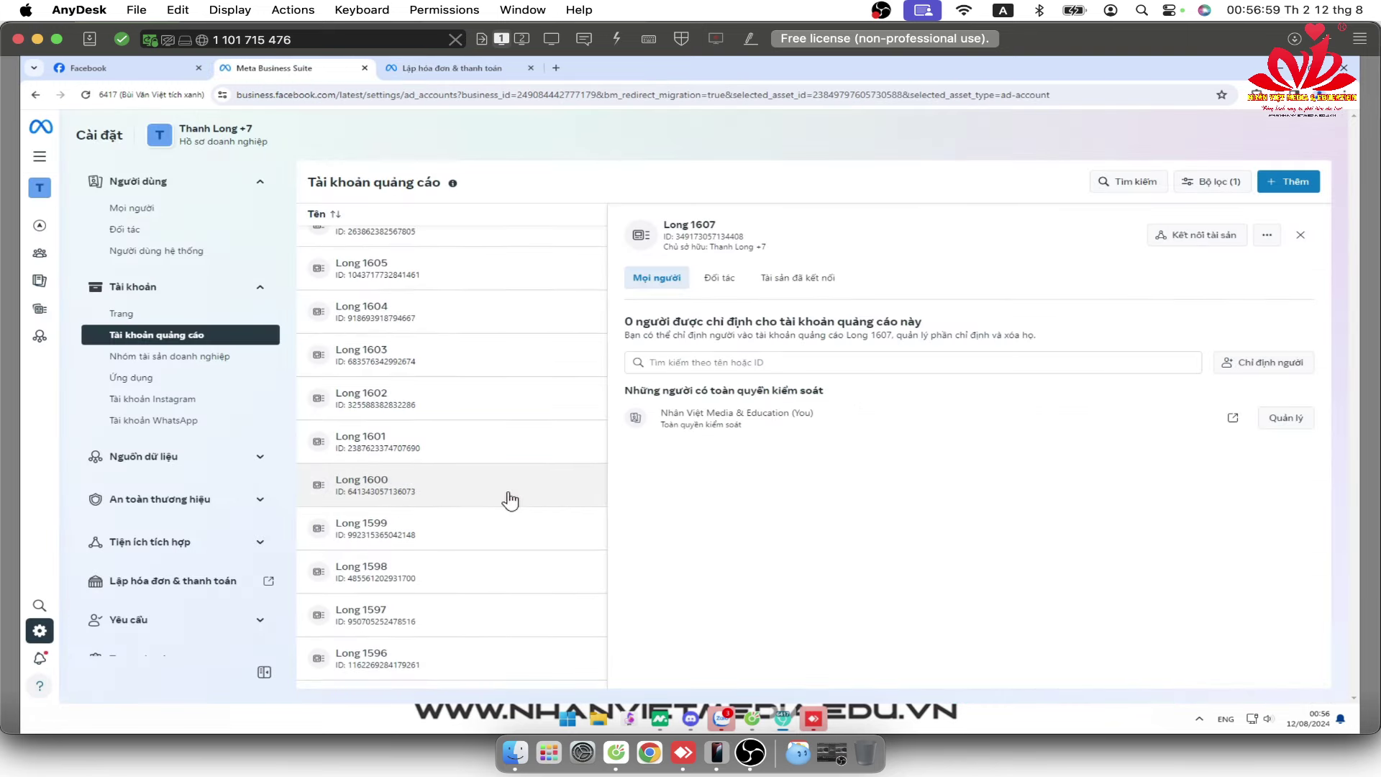
click(508, 544)
scroll(508, 544, down, 8)
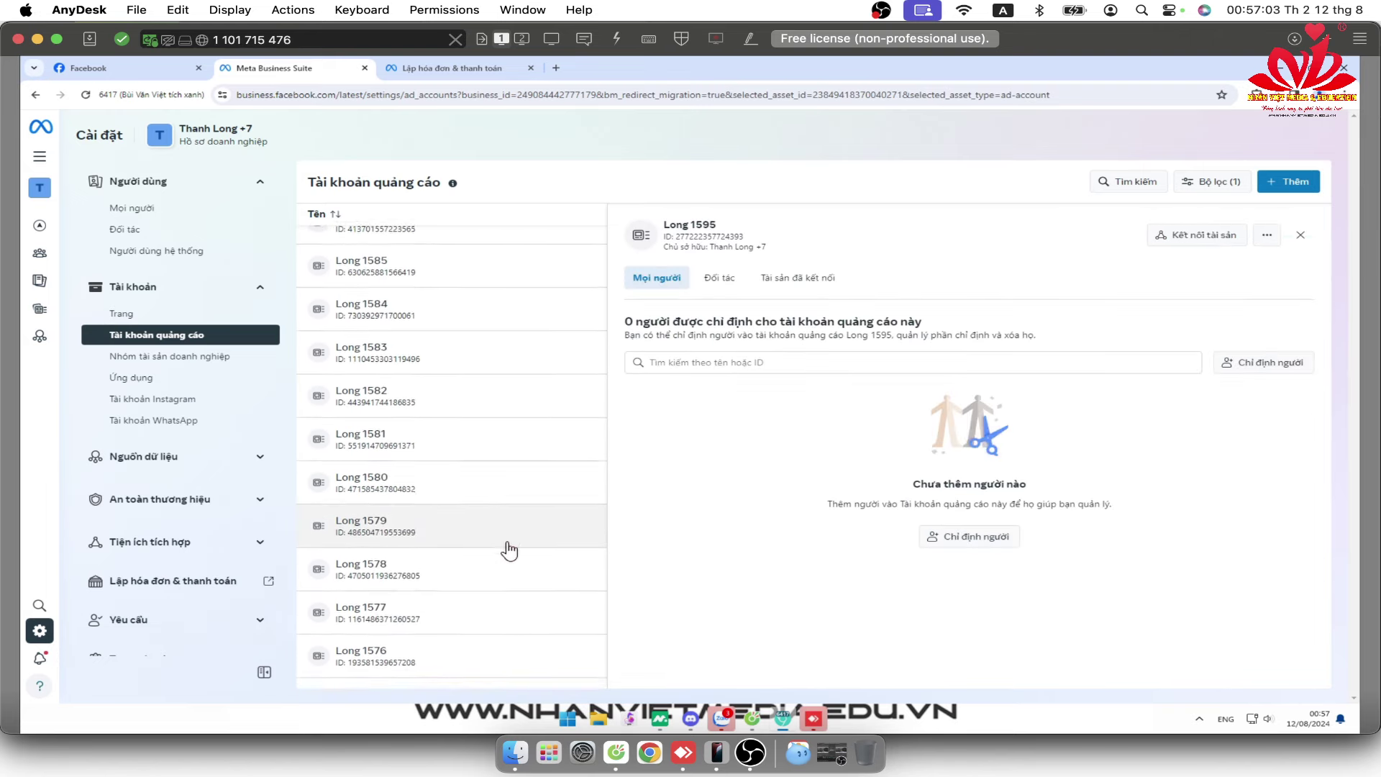
click(509, 550)
Assign Nhân Việt Media & Education to ad account Long 1578 with full control (Quản lý tài khoản quảng cáo).
click(1264, 365)
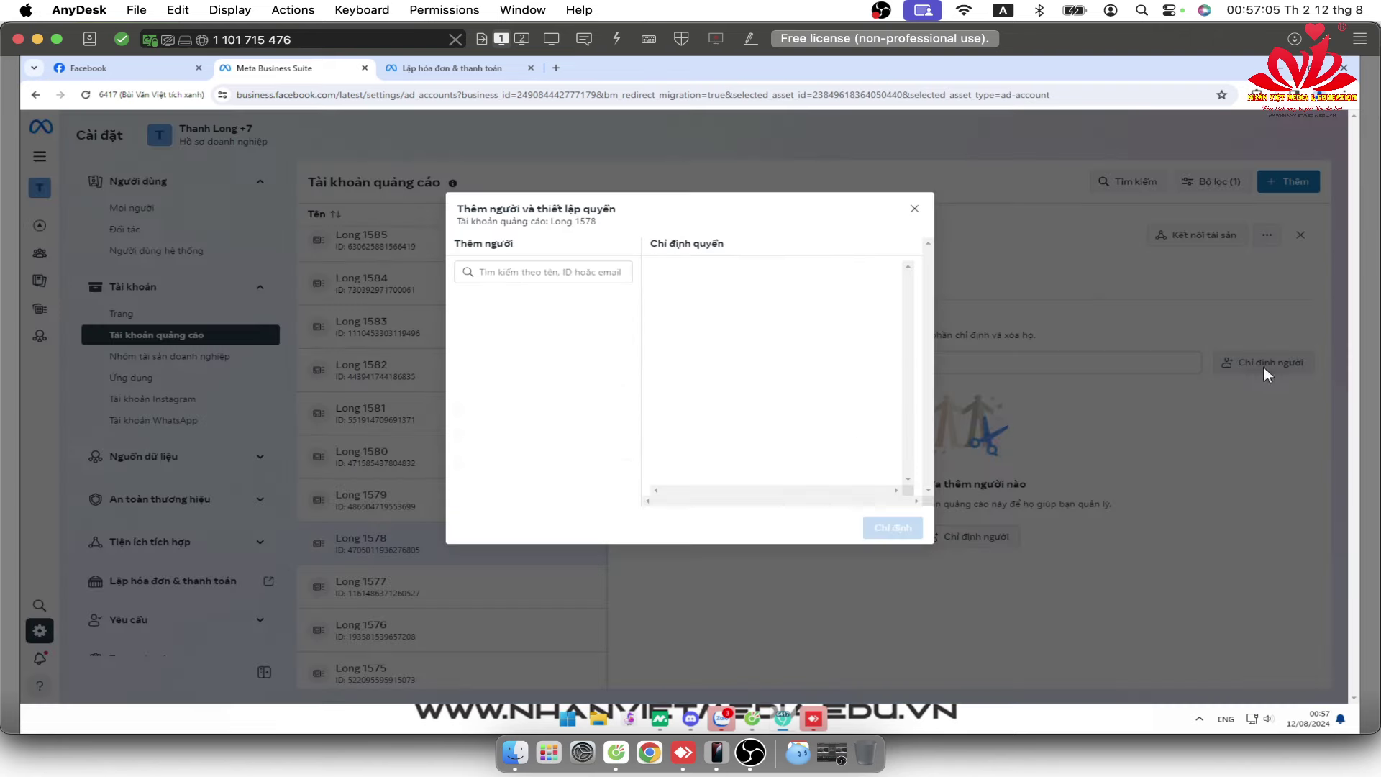
click(631, 469)
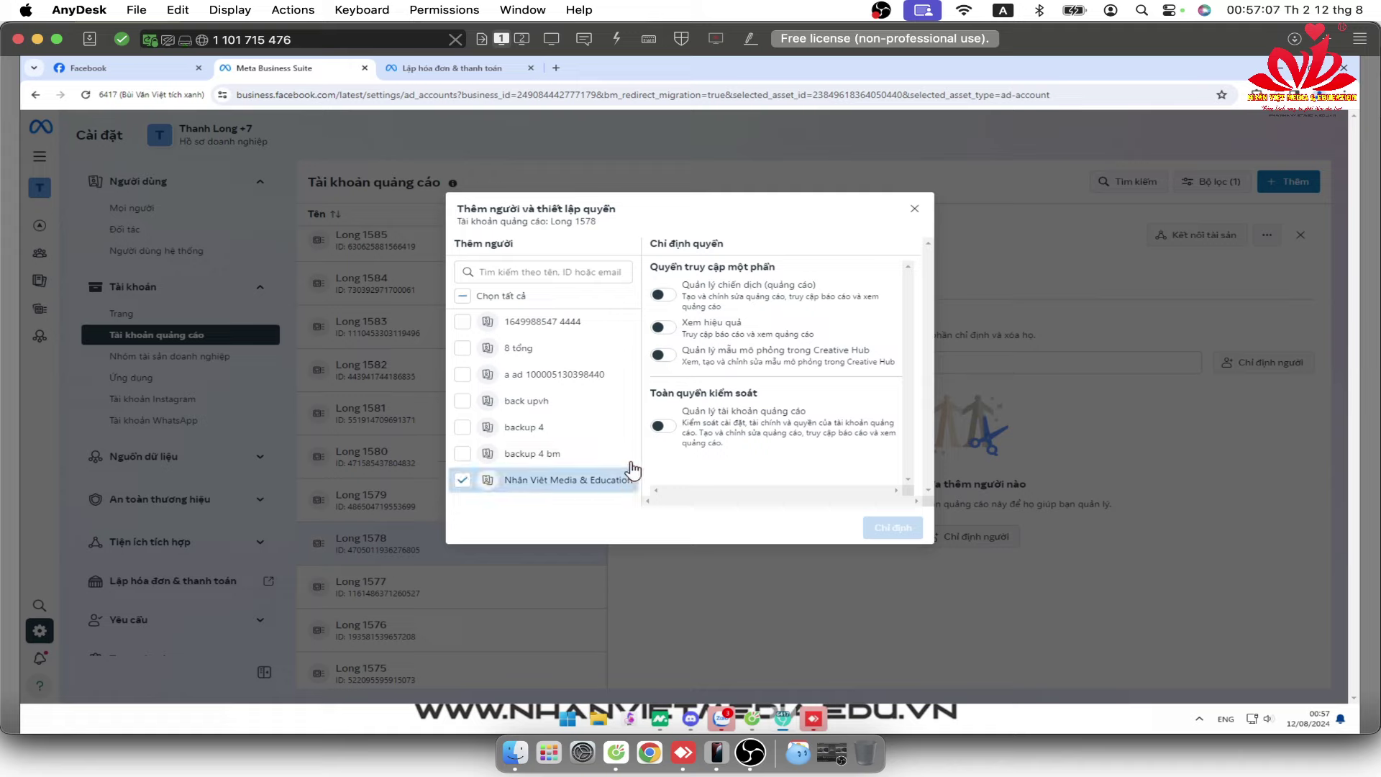
click(665, 425)
click(895, 530)
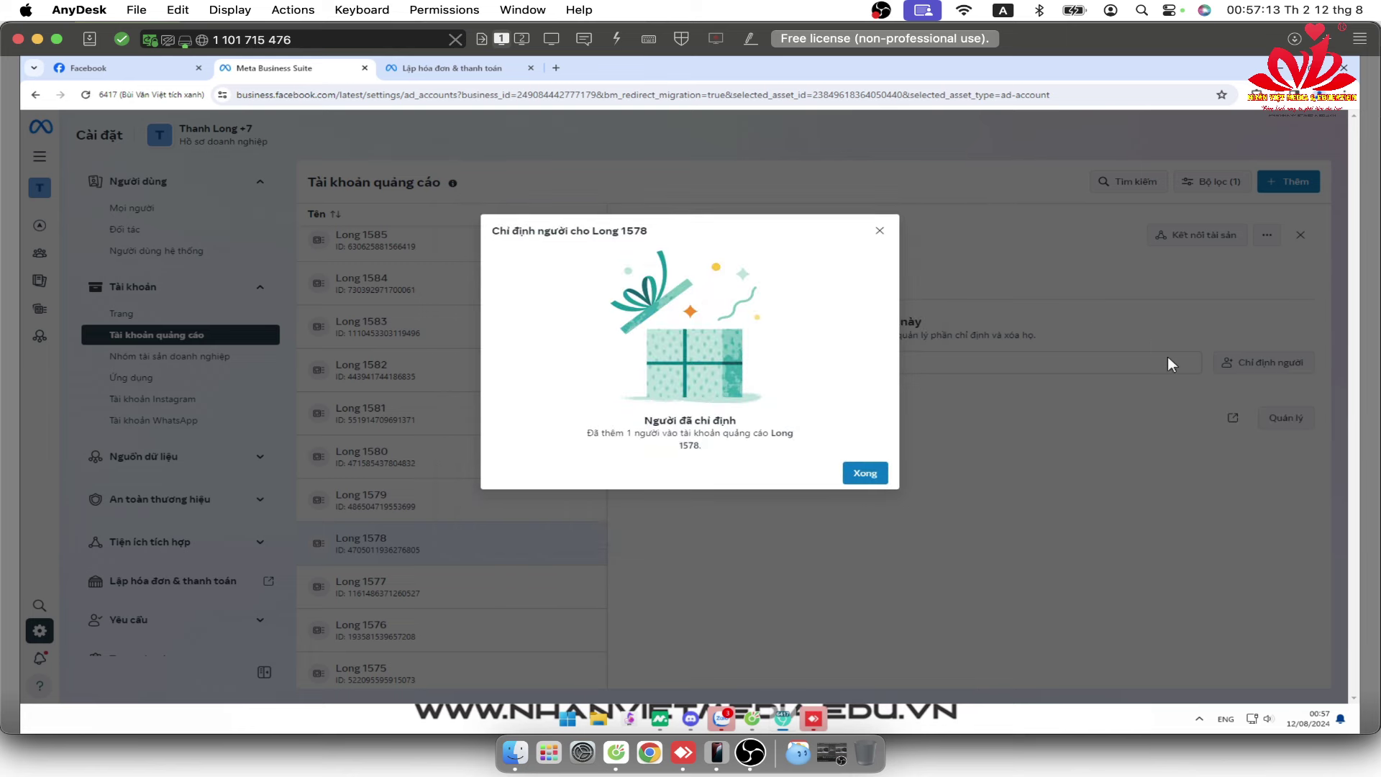
click(863, 474)
click(1287, 420)
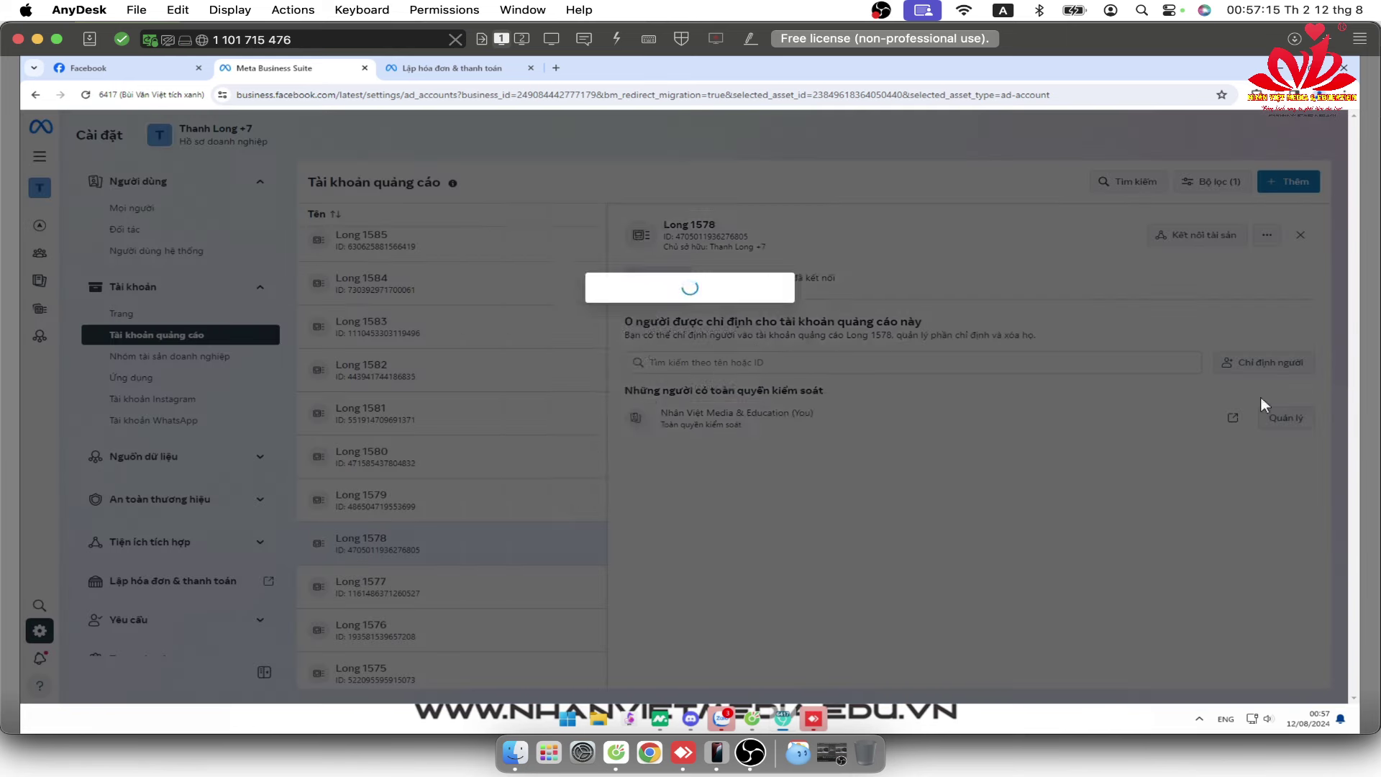
Open the payment methods page of ad account Long 1578 and check the billing page of Long 1607.
click(879, 231)
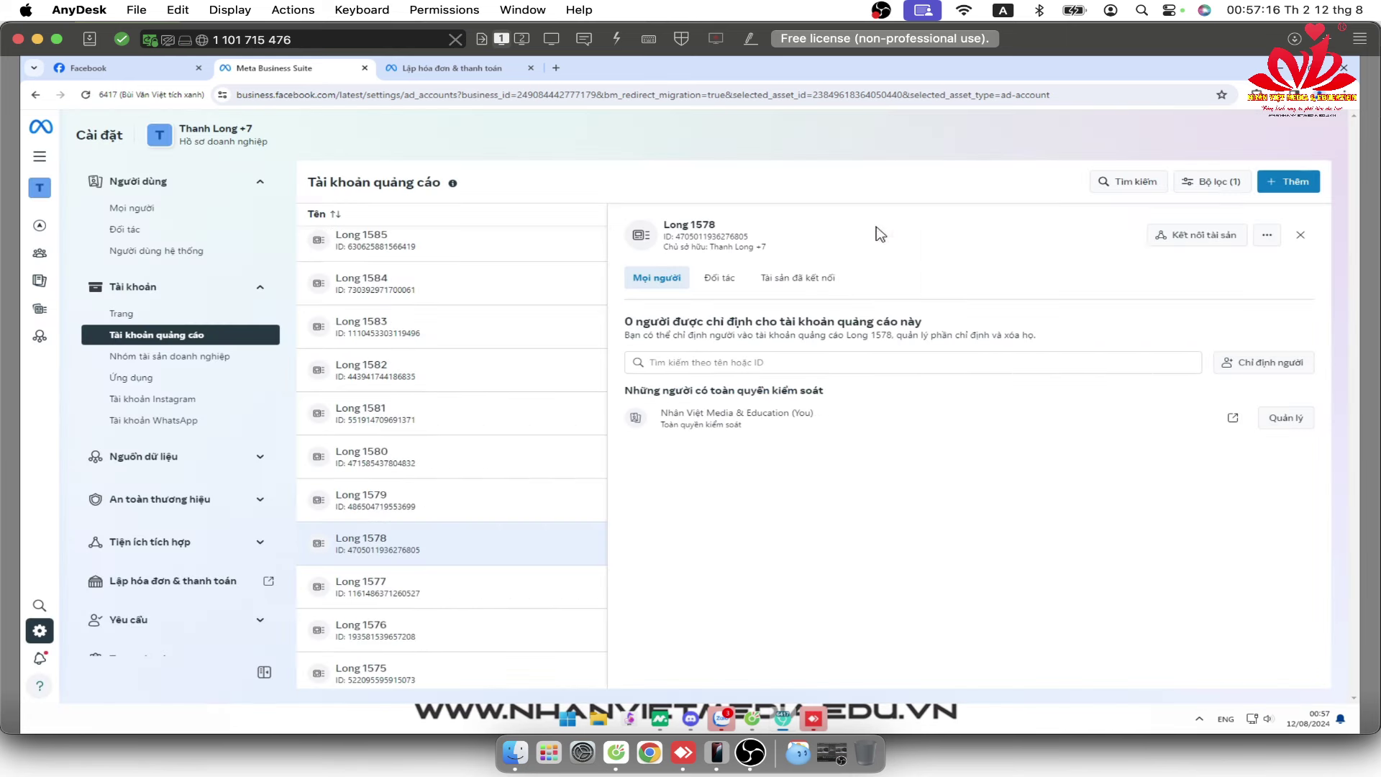
click(1267, 236)
click(1191, 336)
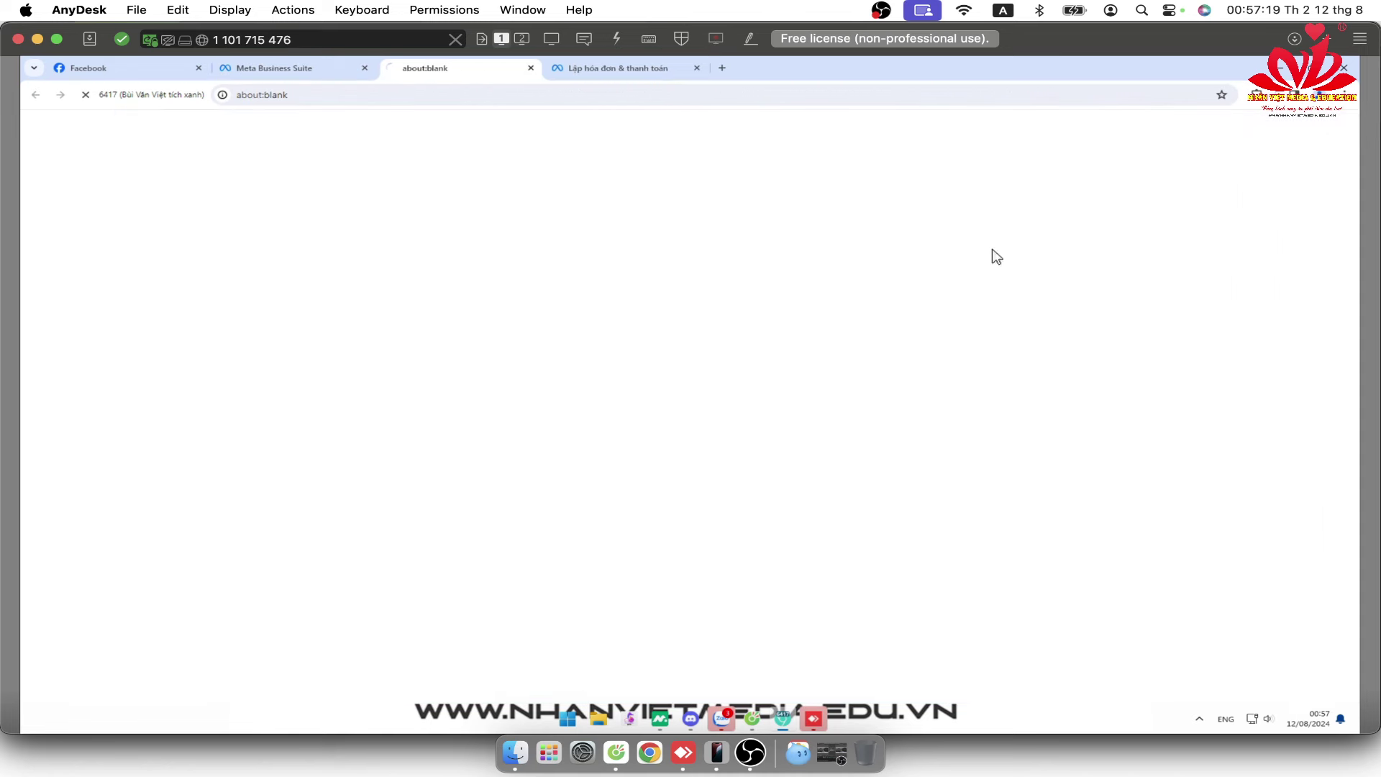
click(692, 75)
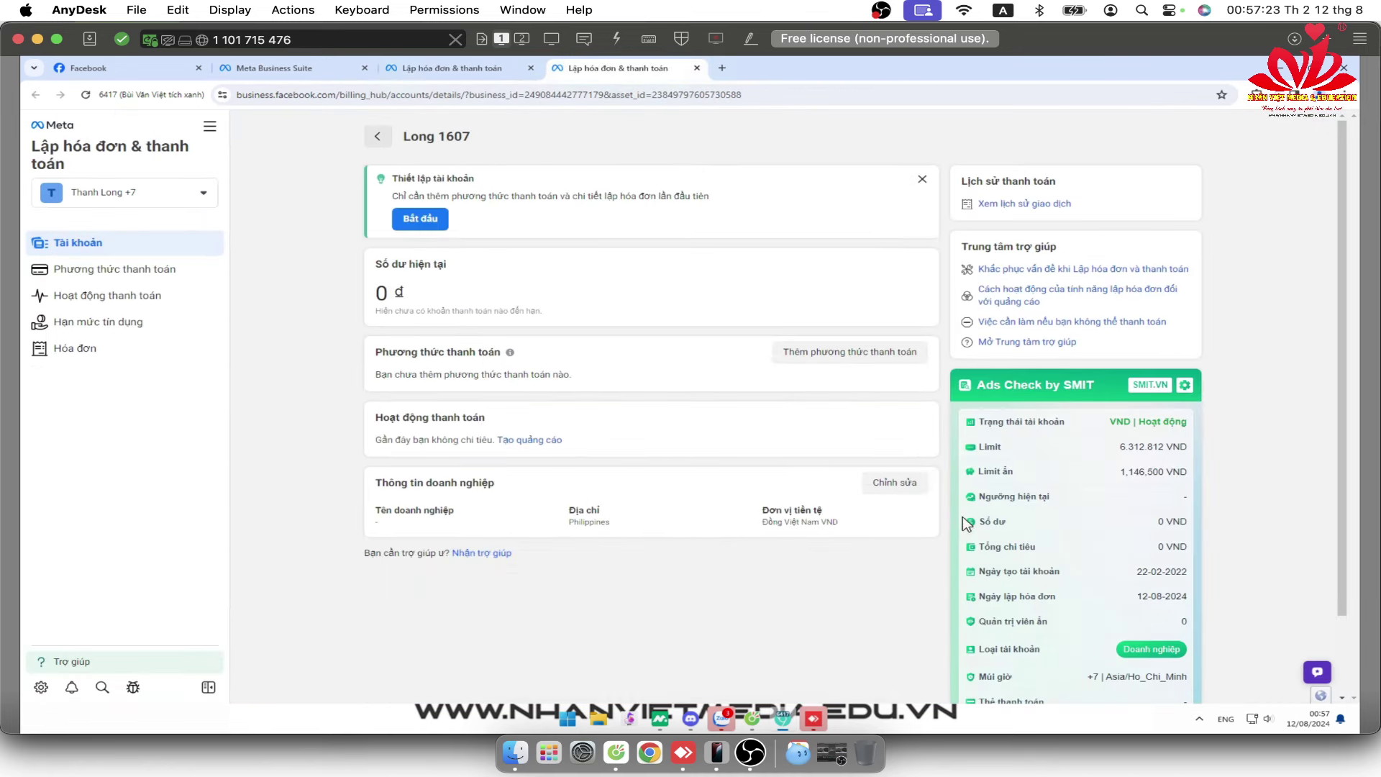
Return to the ad accounts list in Meta Business Suite and select the ad account Long 1557.
click(289, 67)
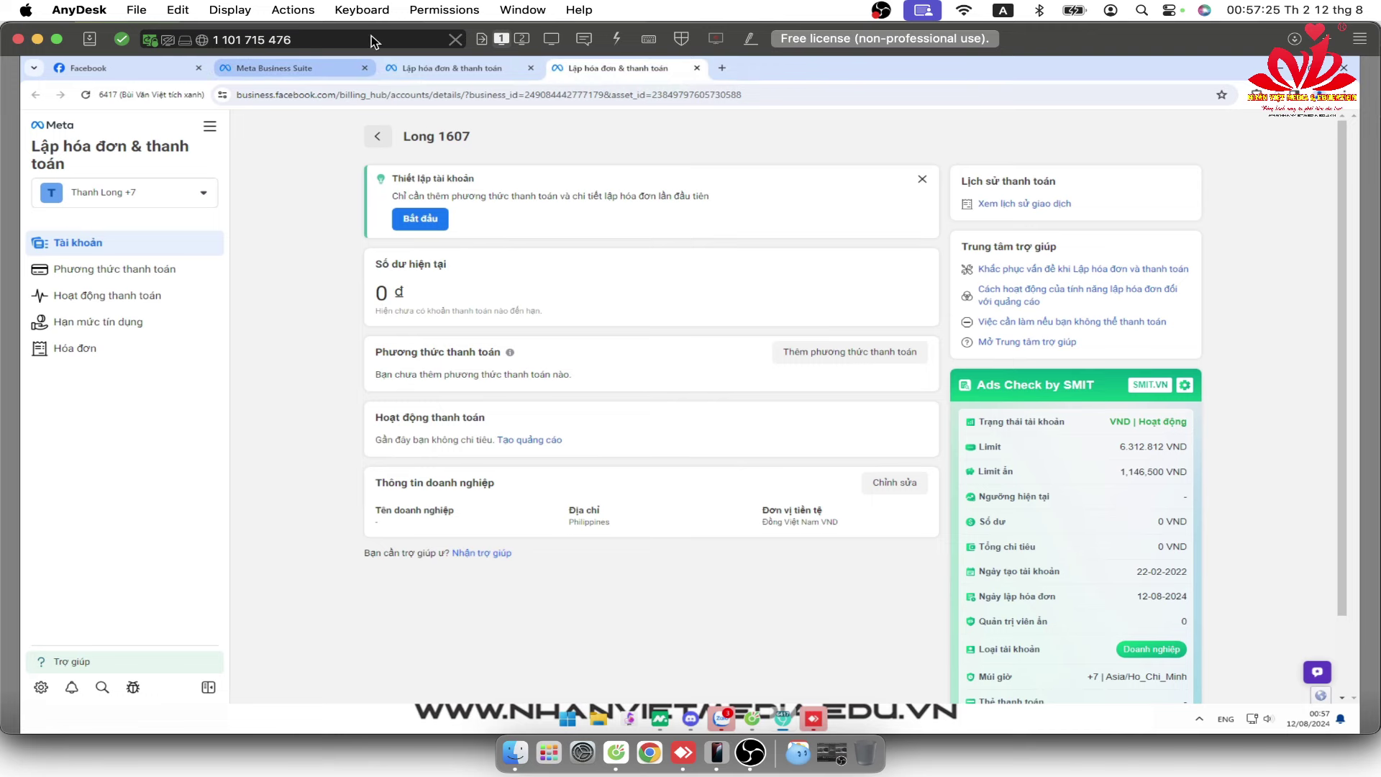
scroll(474, 515, down, 12)
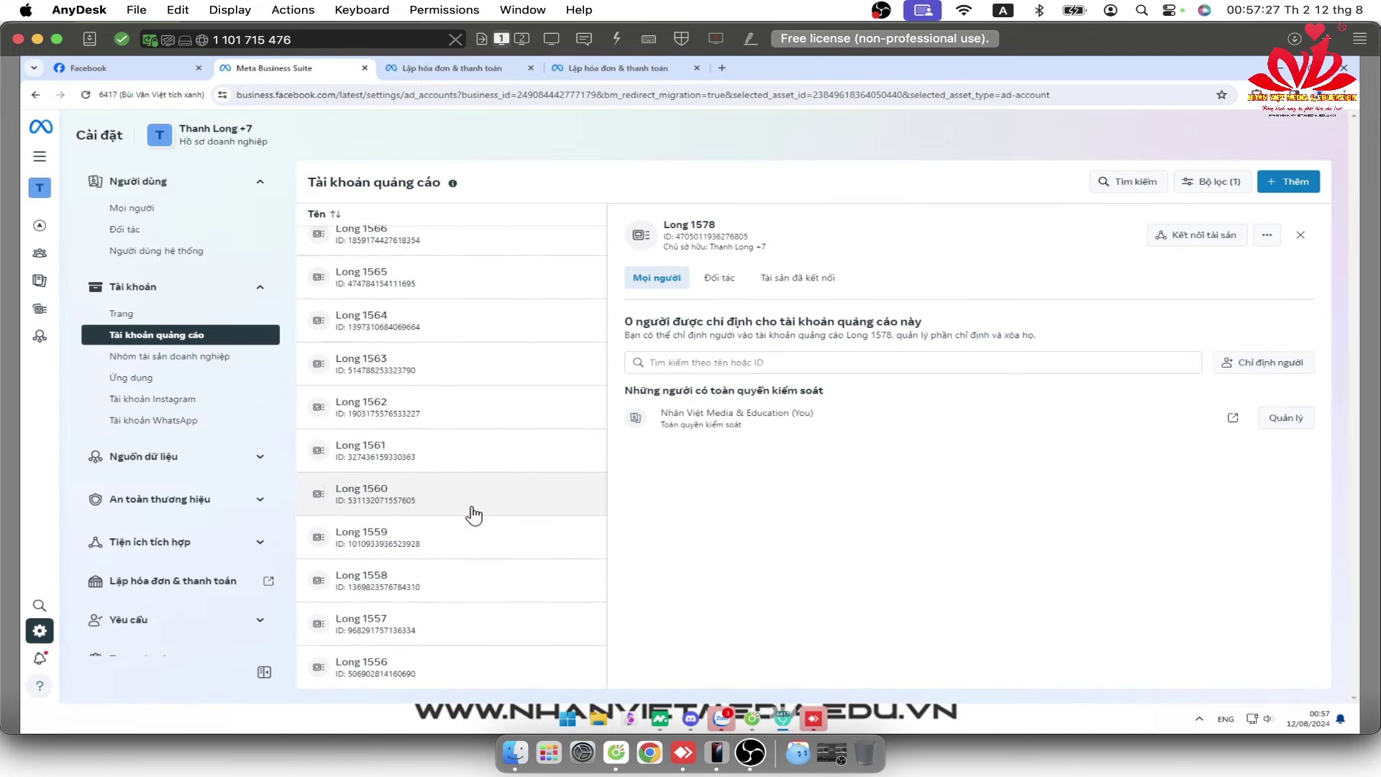
click(473, 520)
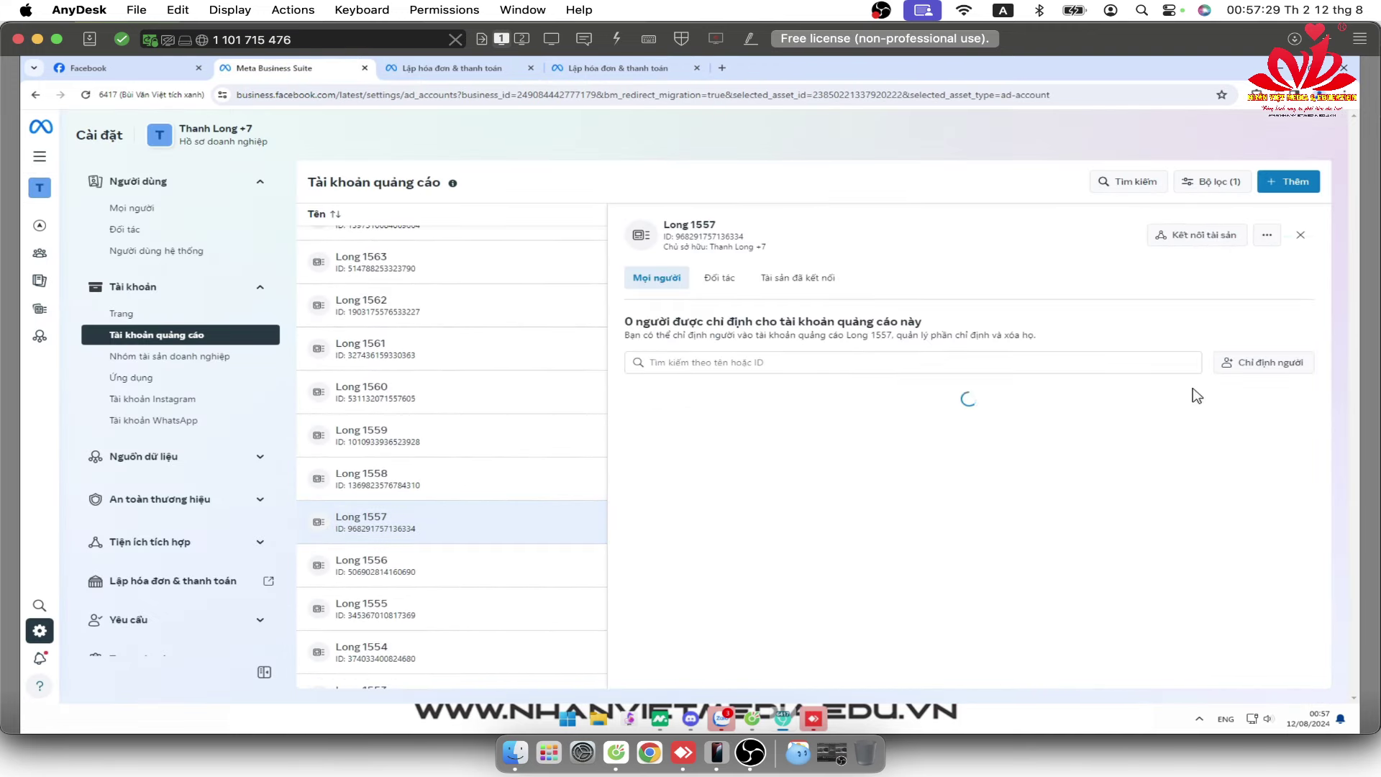
Assign Nhân Việt Media & Education to ad account Long 1557 with full control (Quản lý tài khoản quảng cáo).
click(1231, 362)
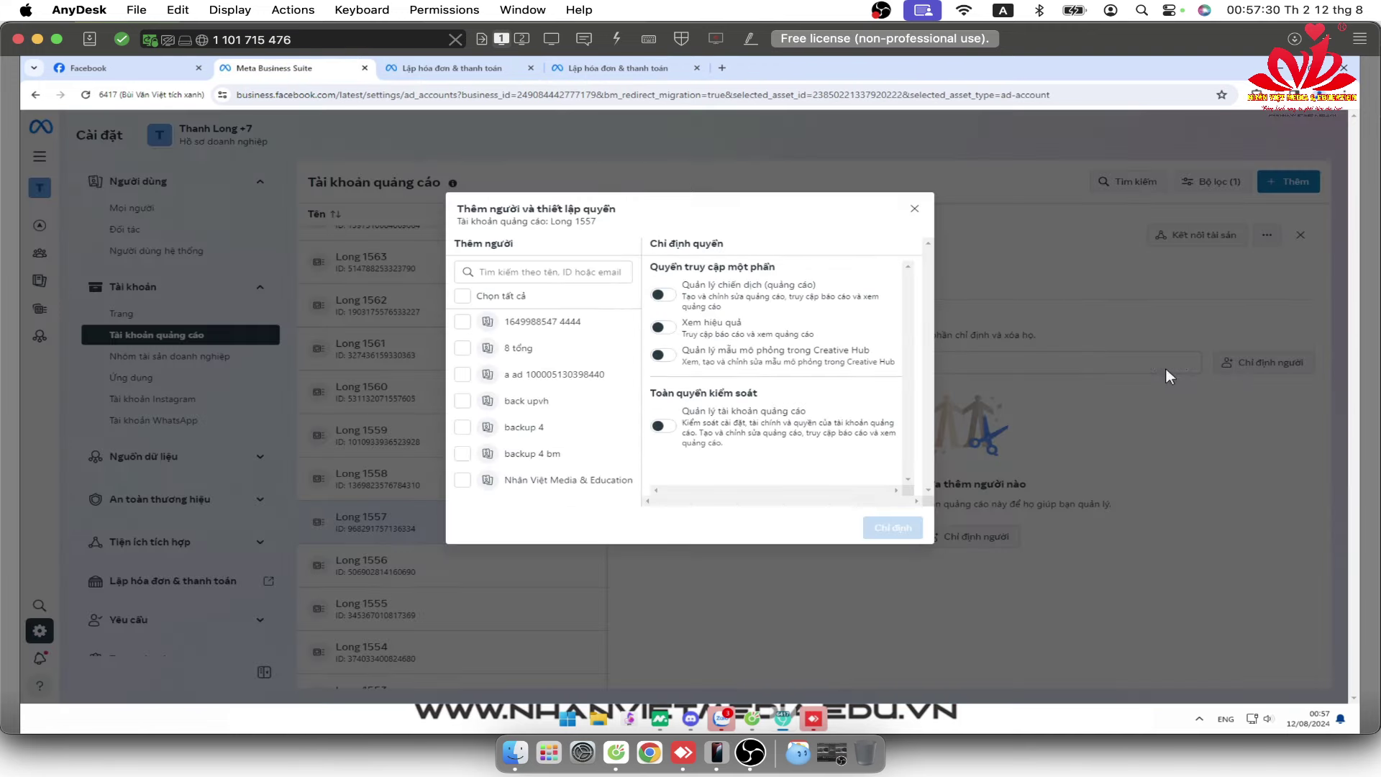
click(558, 479)
click(665, 426)
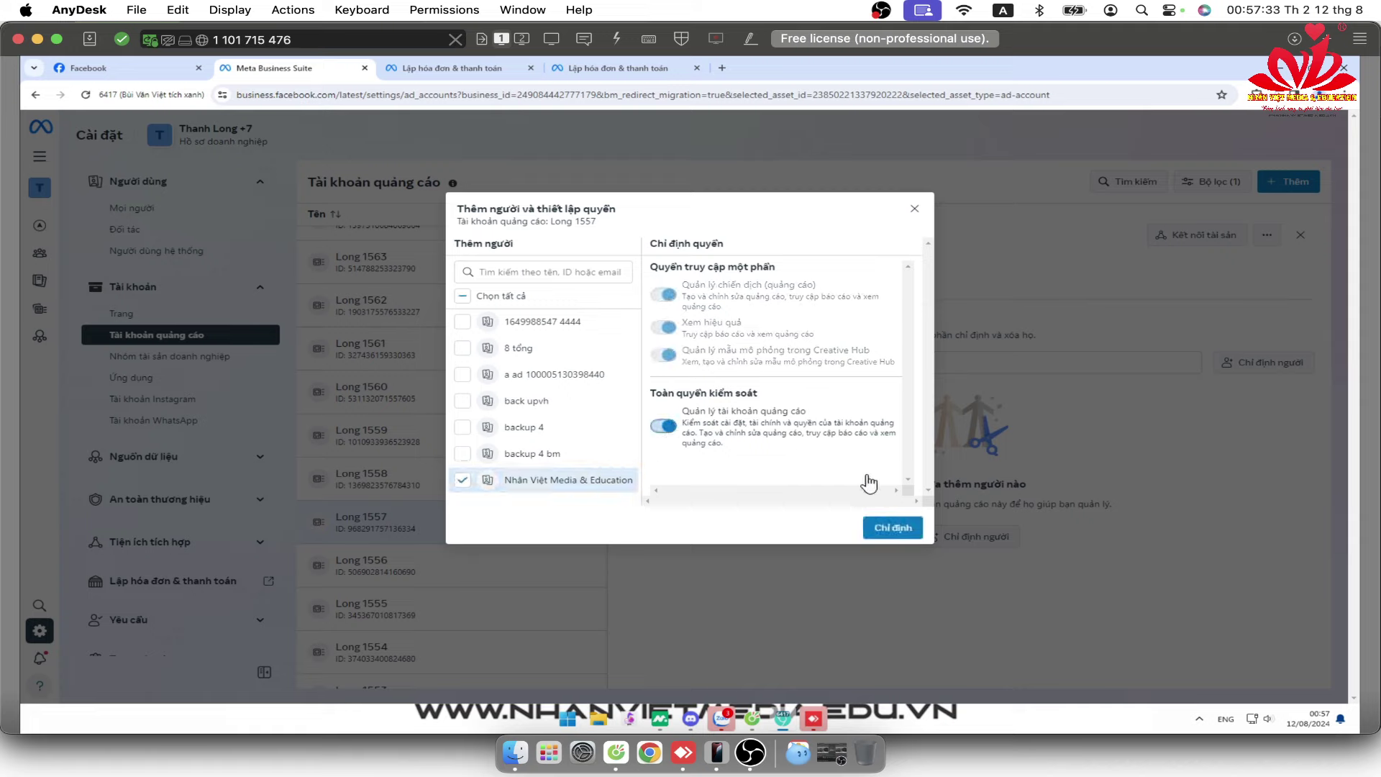
click(891, 531)
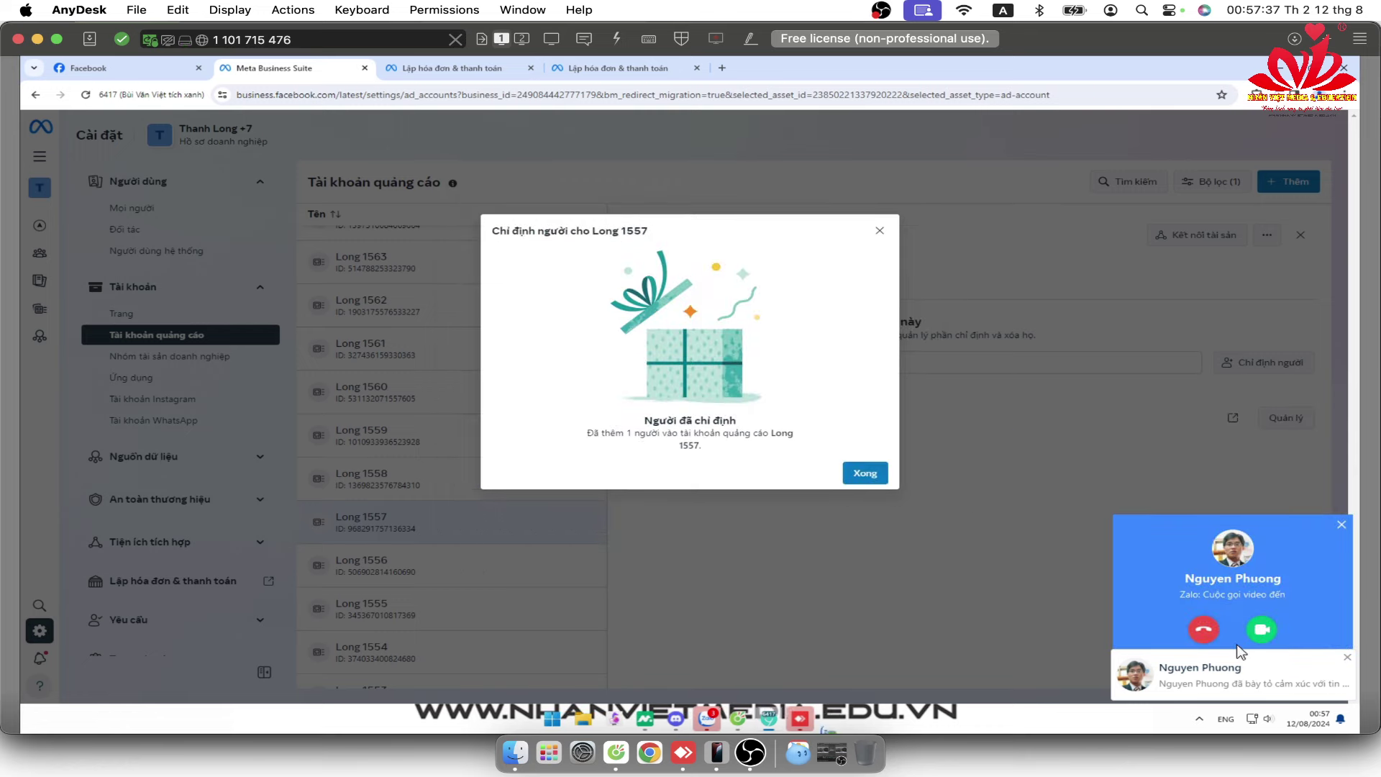
click(855, 474)
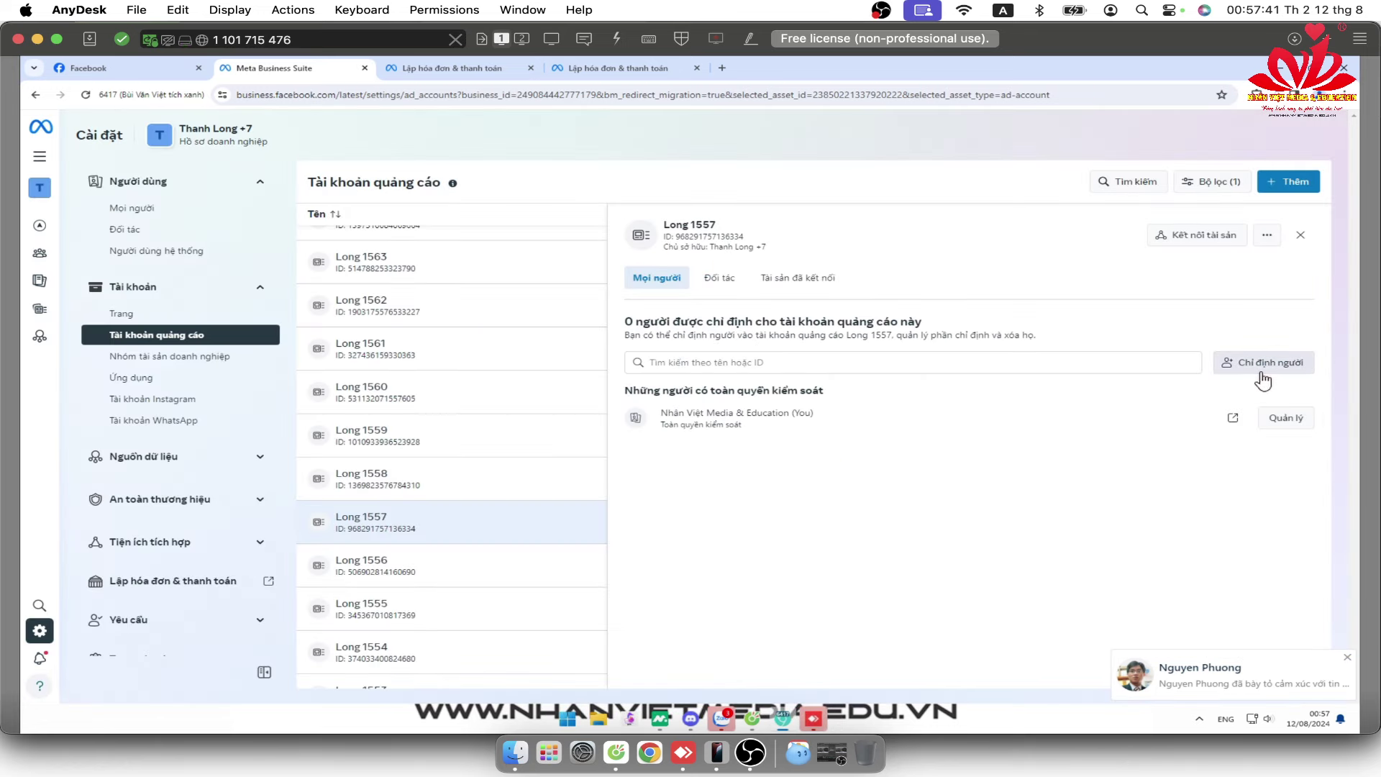
Review the permissions assigned to Nhân Việt Media & Education on Long 1557 and the list of assignable people.
click(1287, 415)
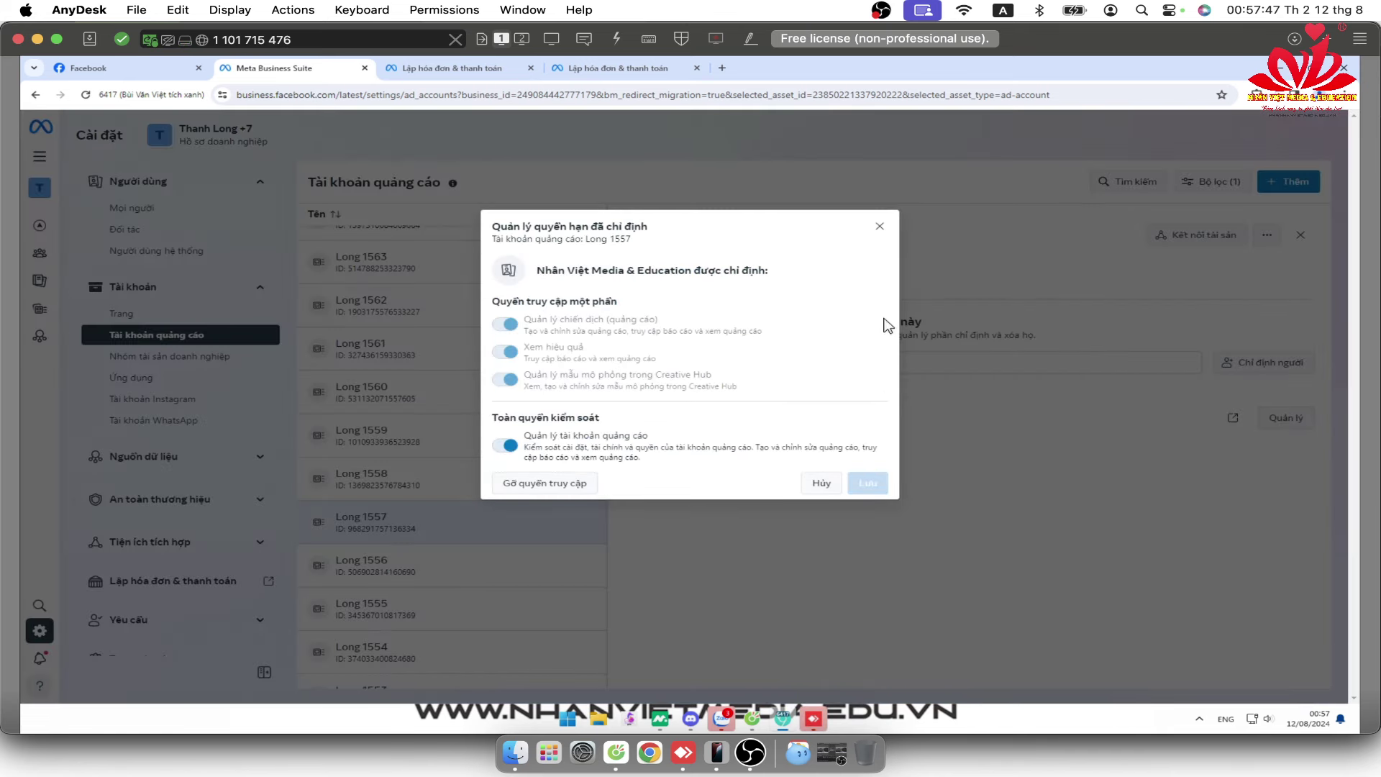
click(821, 483)
click(1260, 366)
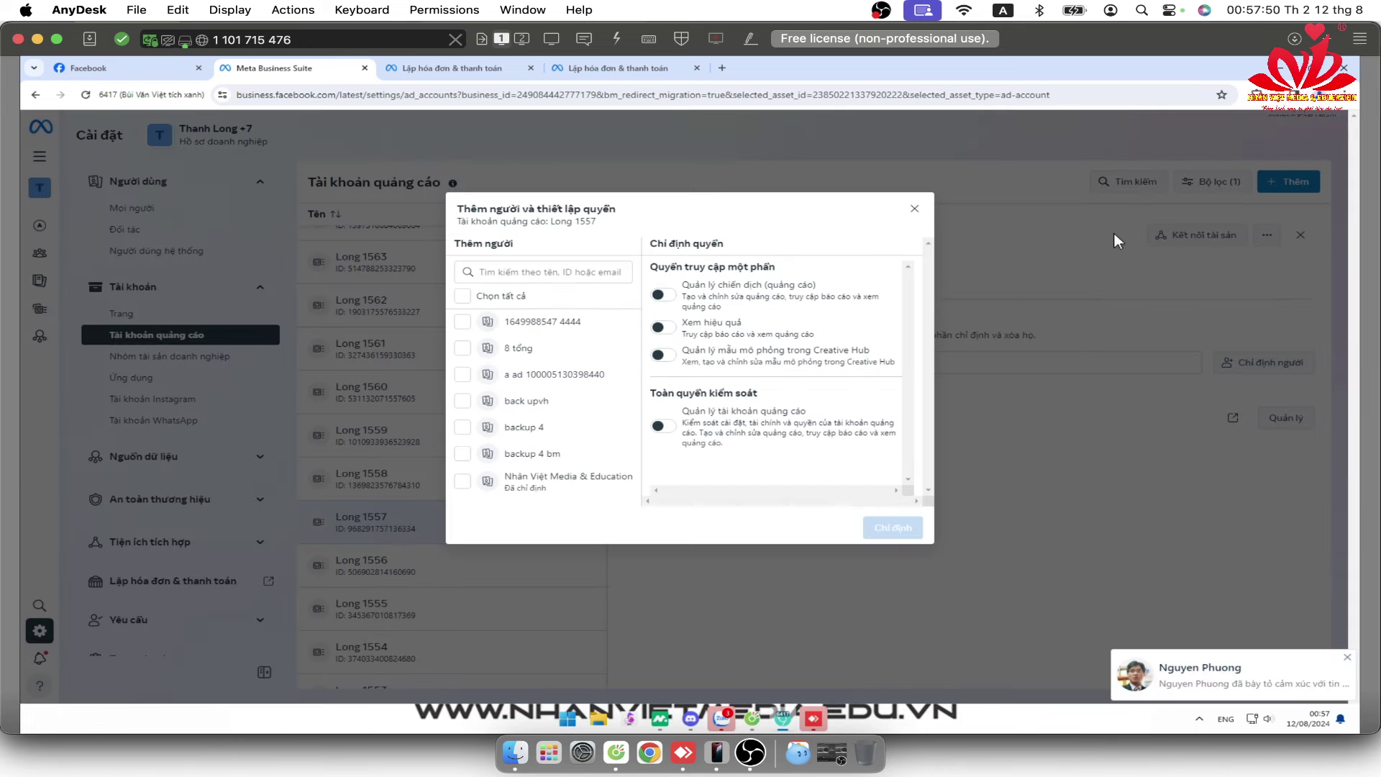
click(914, 209)
Open the payment methods page of ad account Long 1557 and close the two older billing pages.
click(1266, 235)
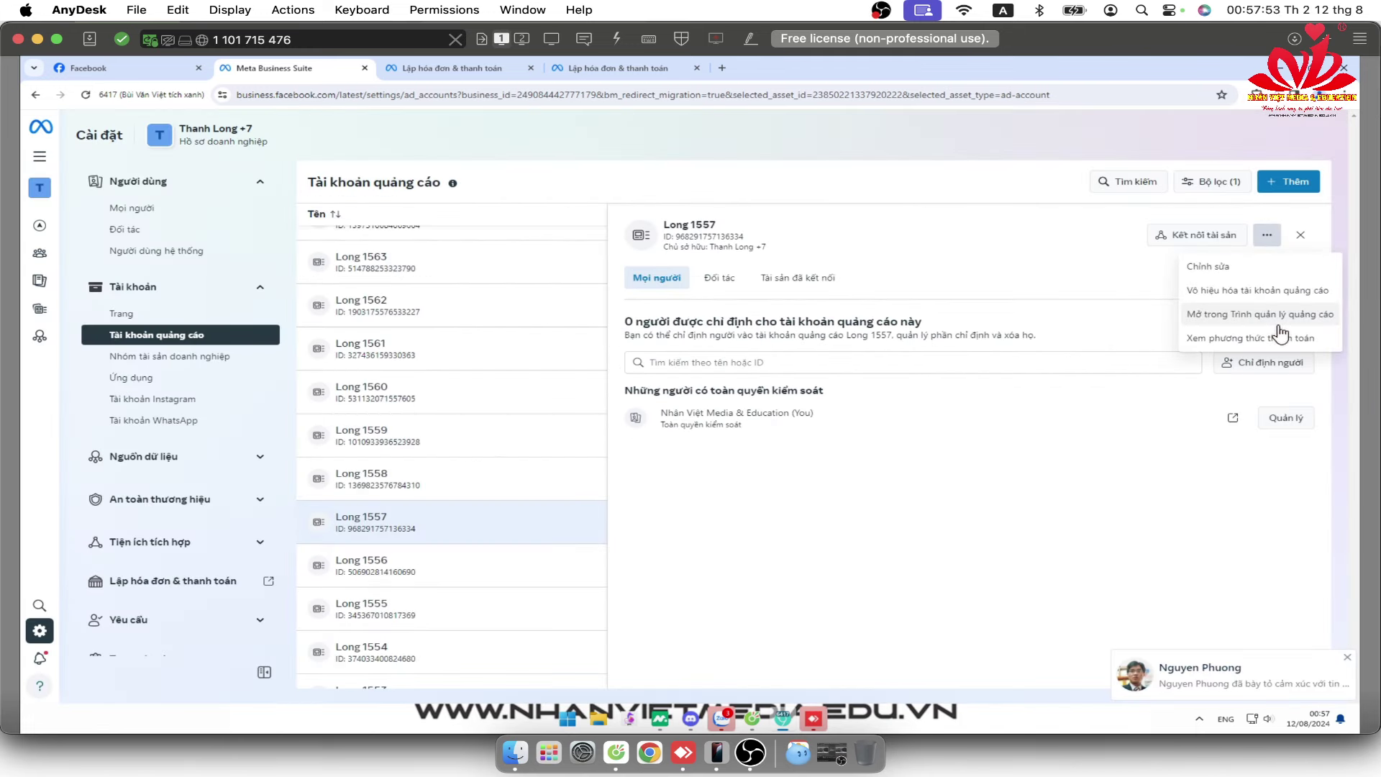
click(1279, 337)
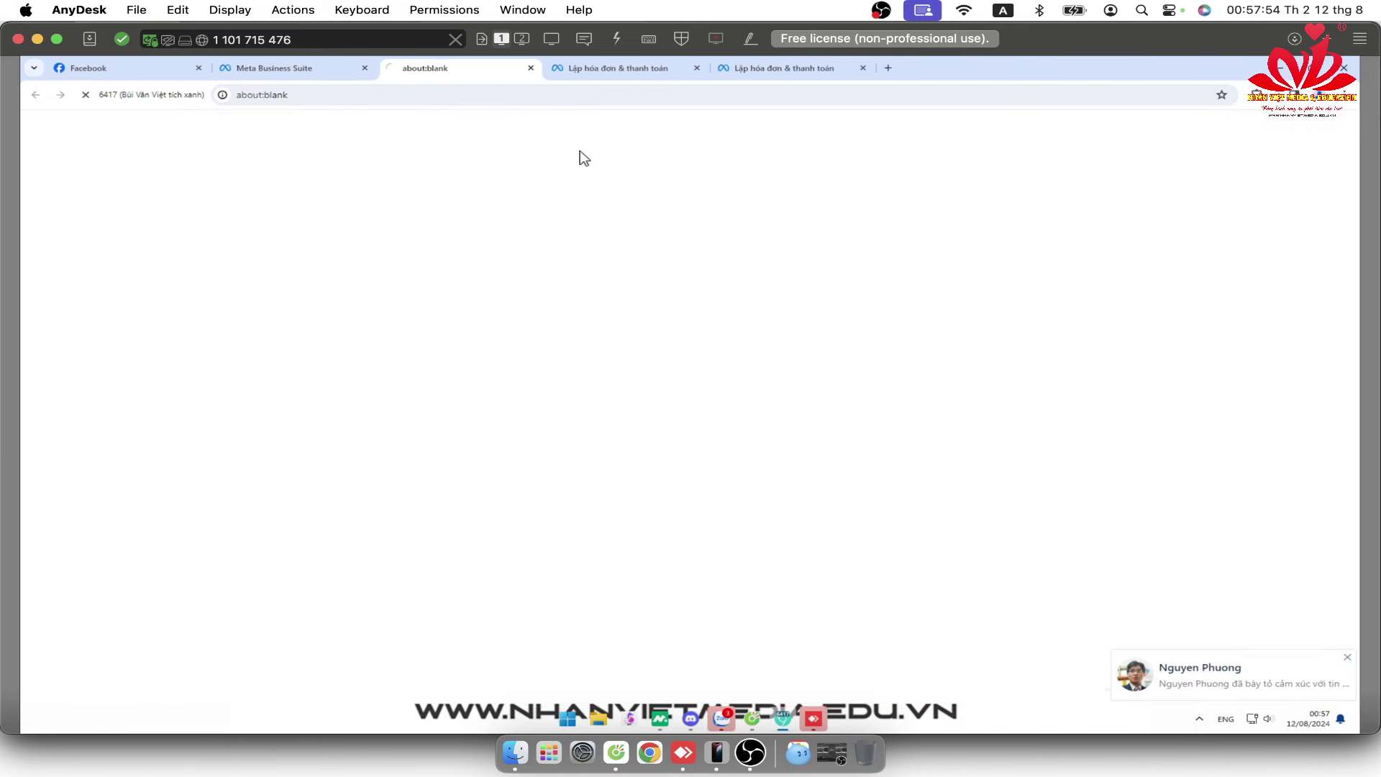
click(696, 68)
click(696, 67)
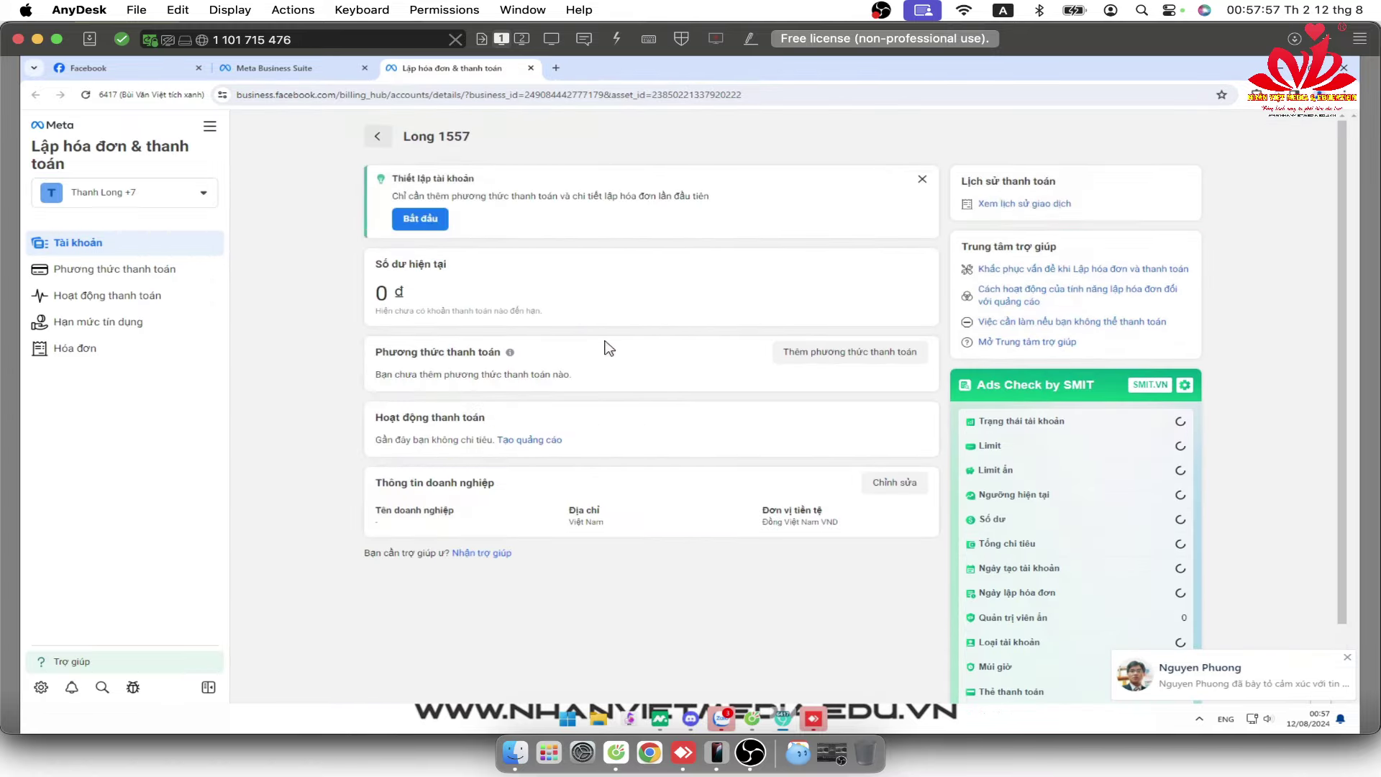
Set the billing country of Long 1557 to Philippines in the business information and save it.
click(887, 489)
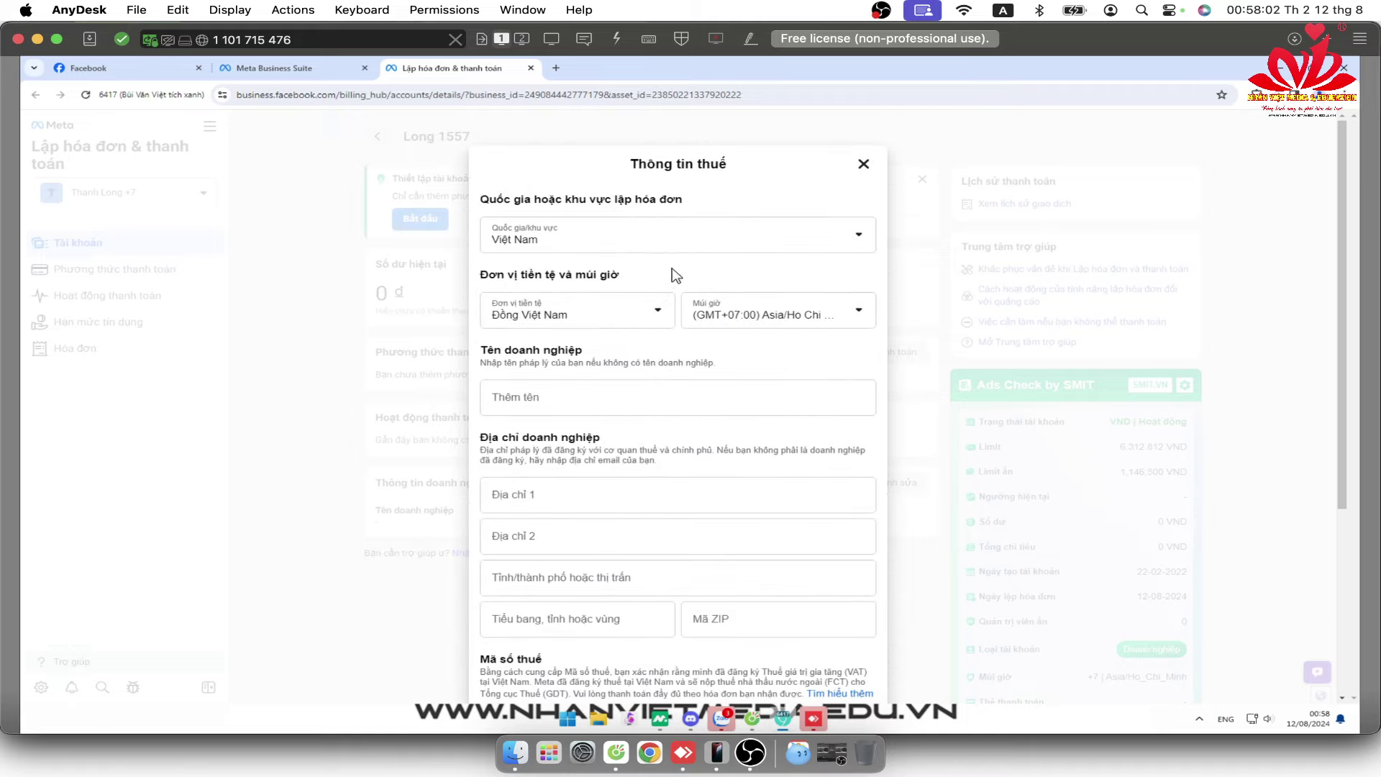
click(724, 243)
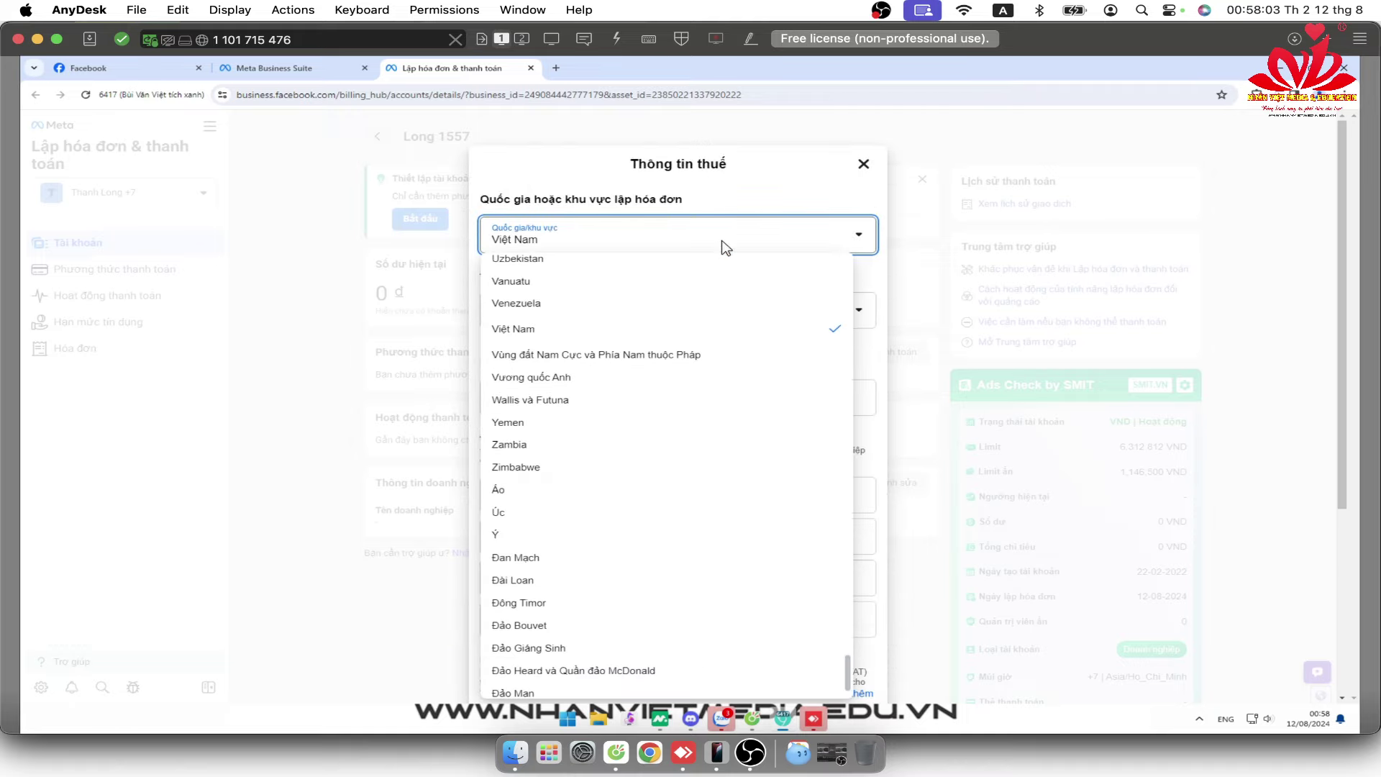
scroll(665, 439, up, 10)
click(665, 431)
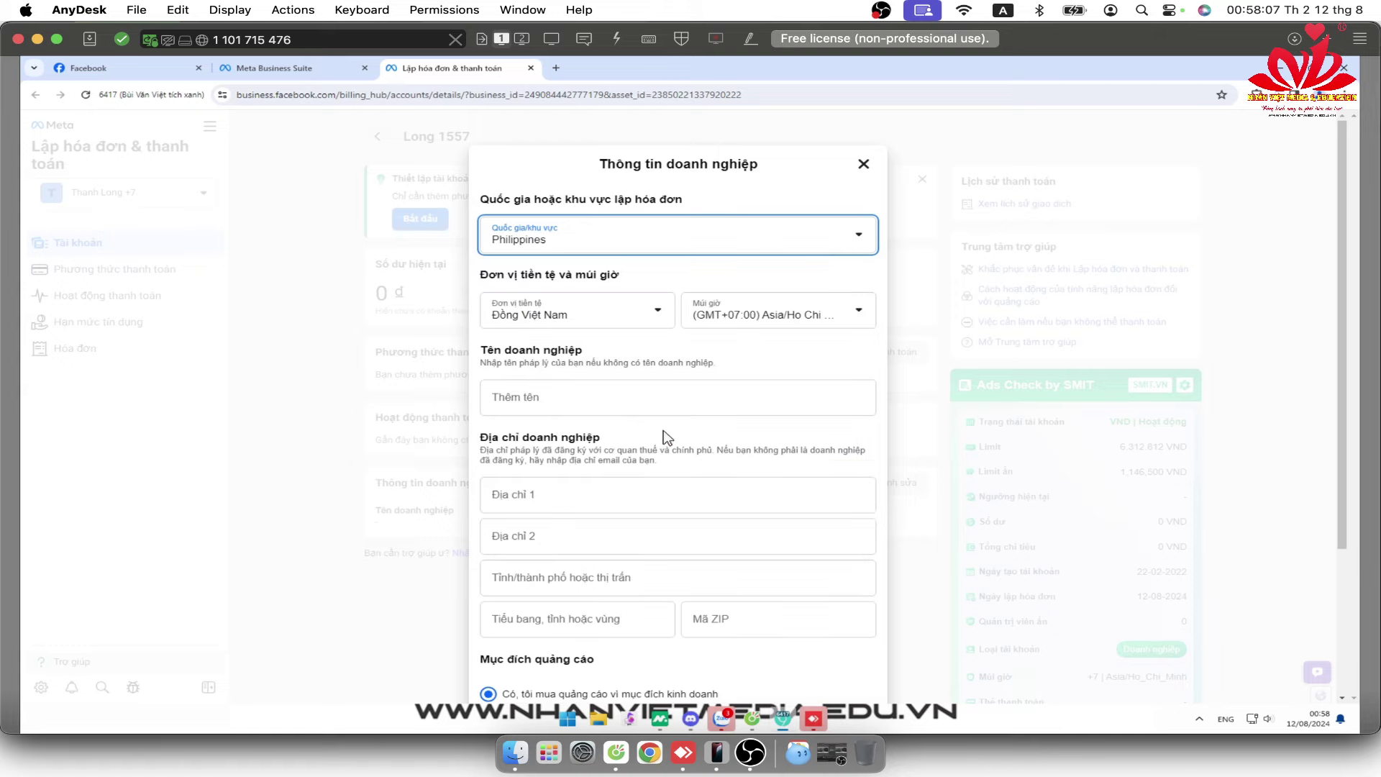
scroll(780, 484, down, 3)
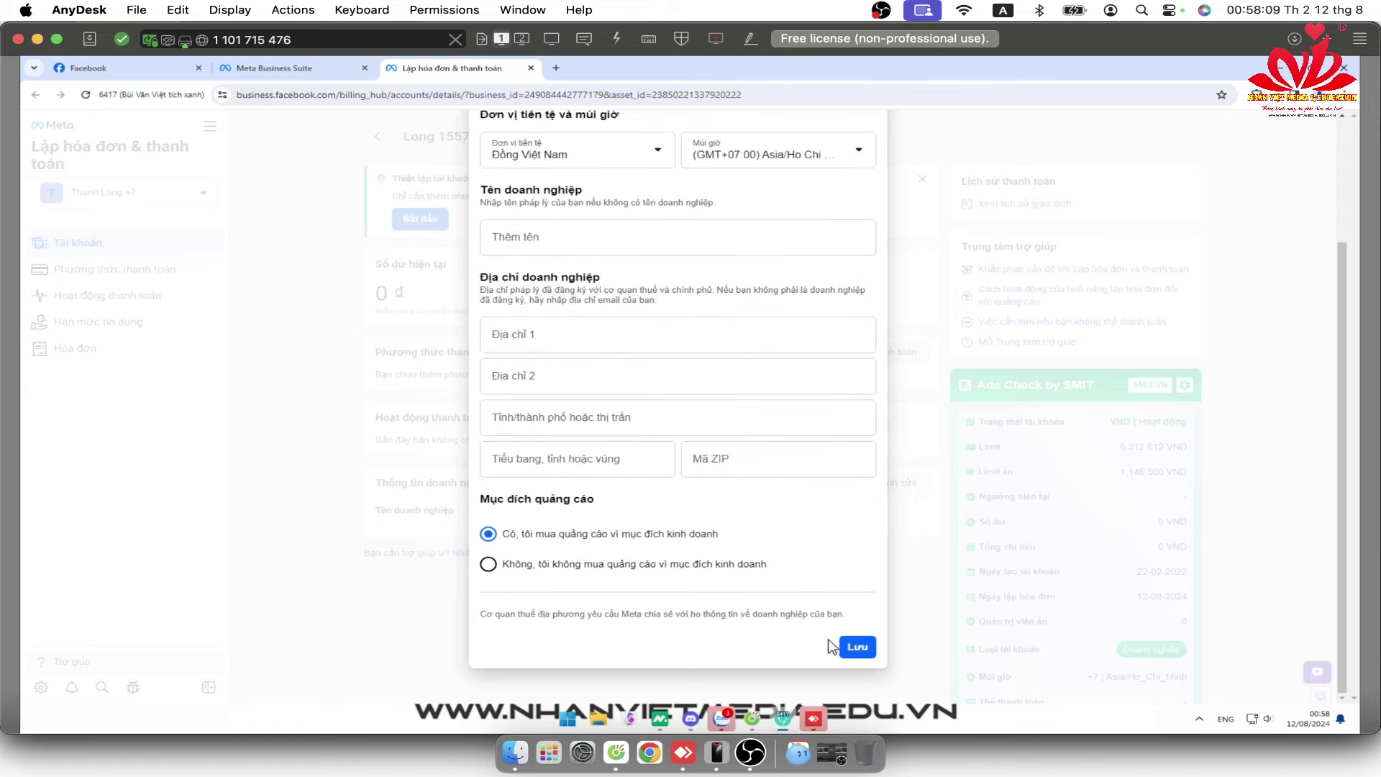
scroll(735, 558, up, 3)
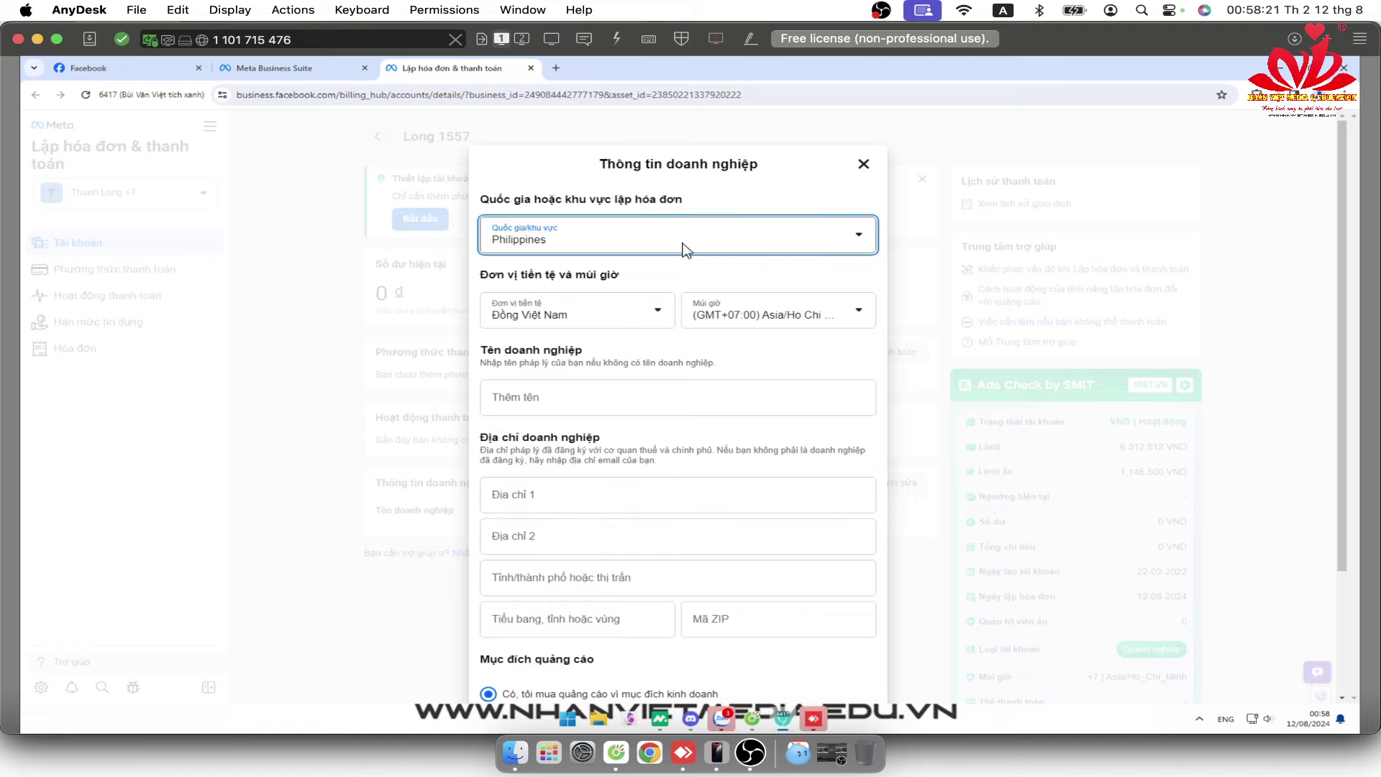
scroll(691, 262, down, 3)
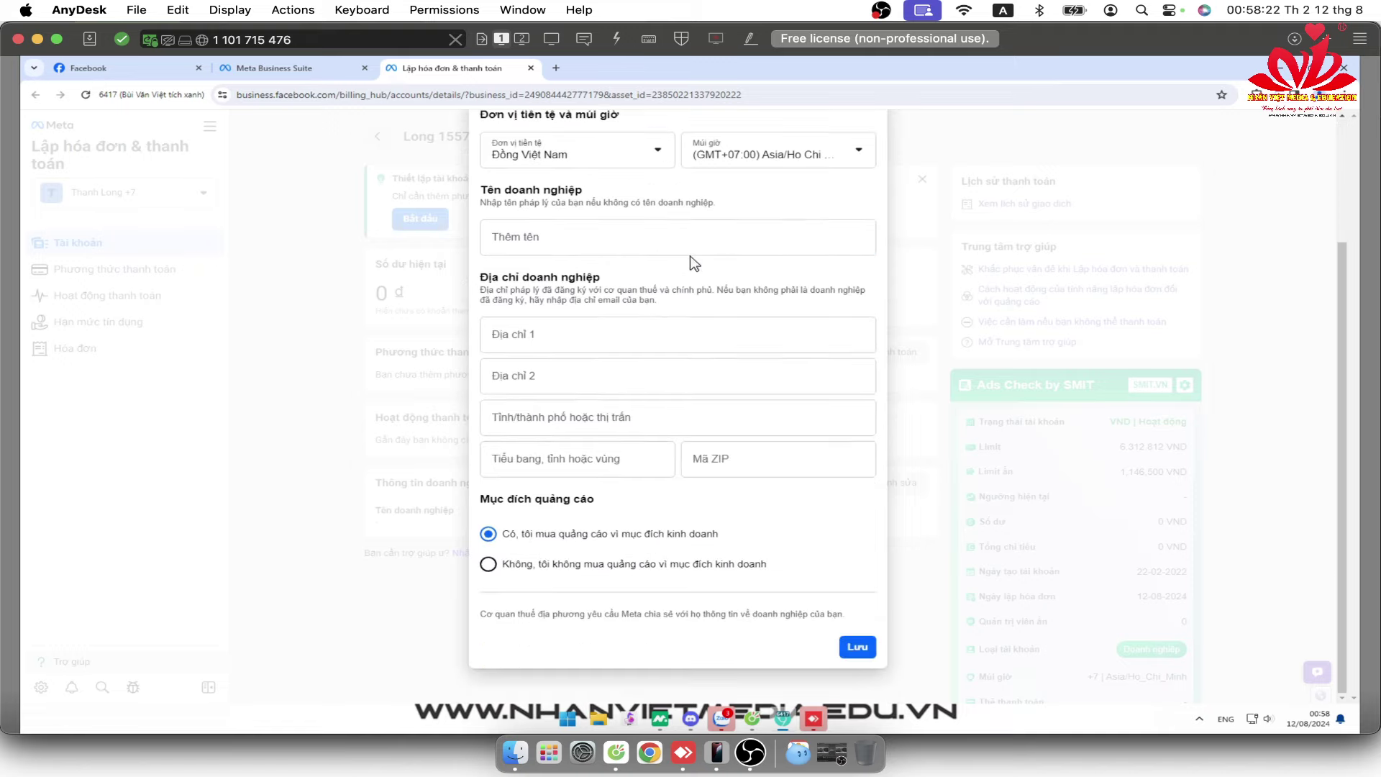
click(858, 648)
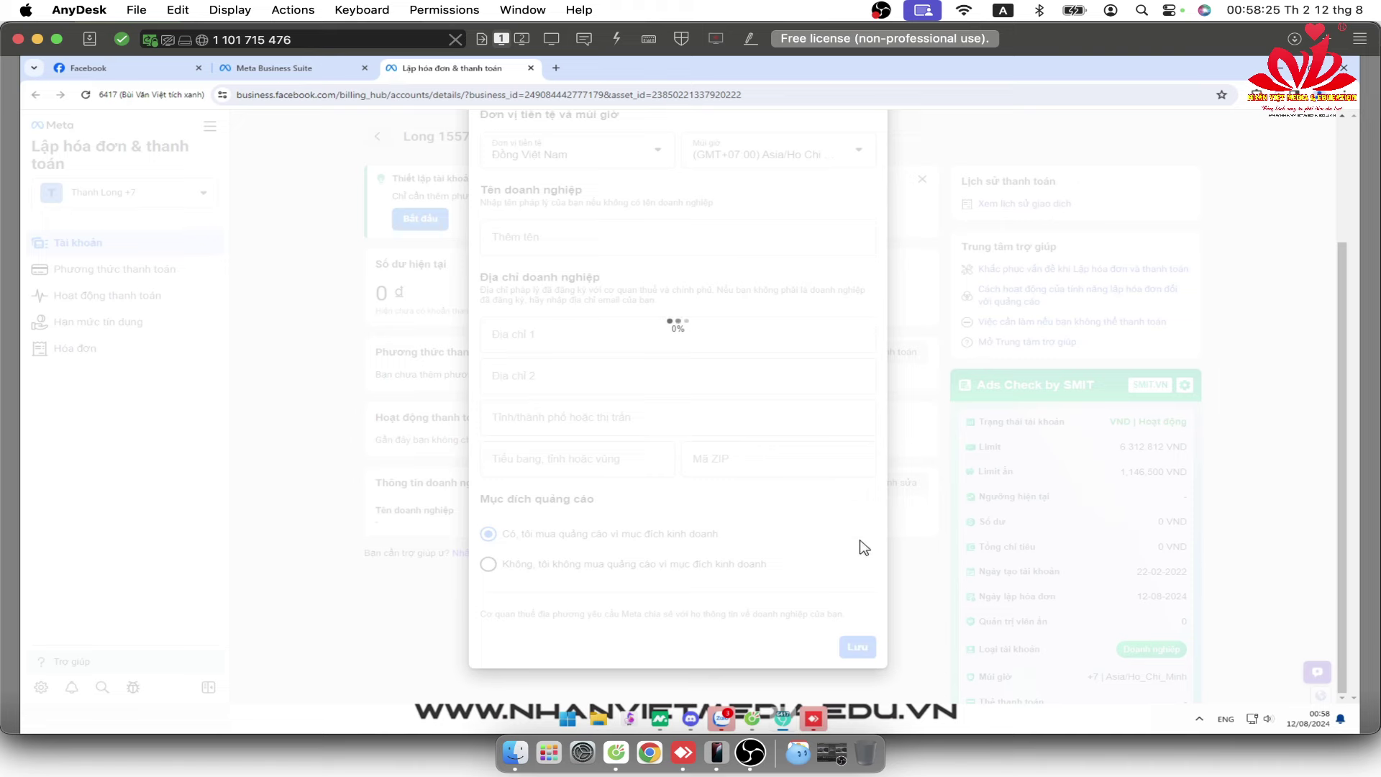